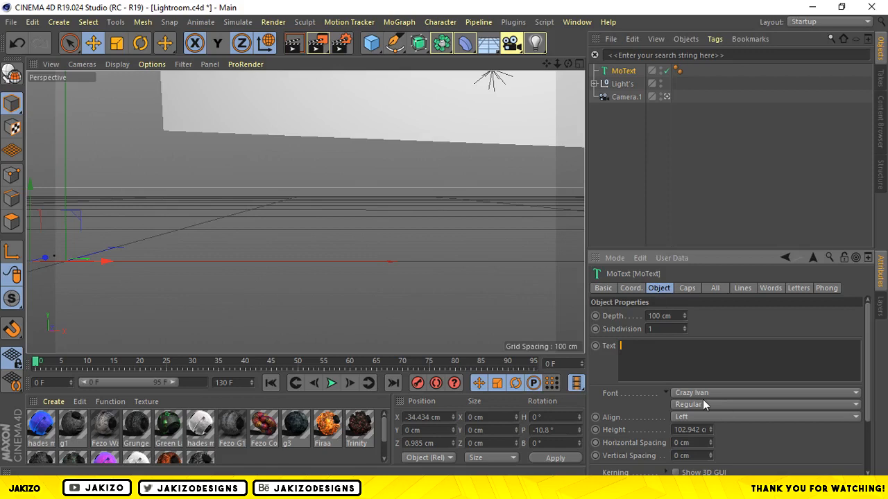
# Enter JESPERISH as the MoText's text and move the object along X to about -17.5 cm.
pyautogui.write('JESPERISHJ')
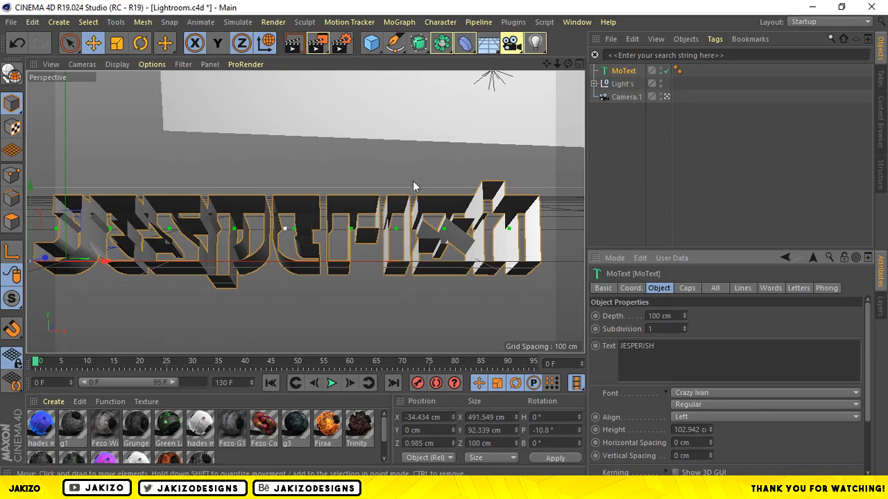
pyautogui.moveTo(97, 264); pyautogui.dragTo(116, 263)
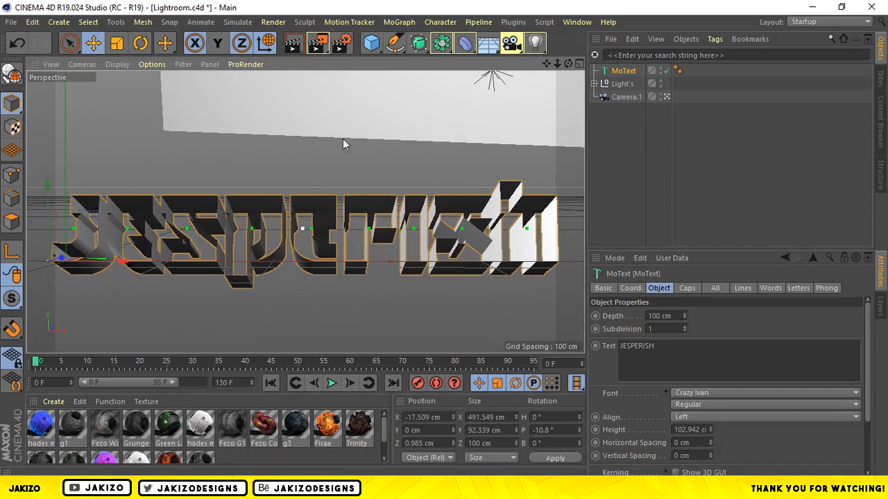
# Try the Curse of the Zombie font on the MoText.
pyautogui.moveTo(557, 63); pyautogui.dragTo(551, 63)
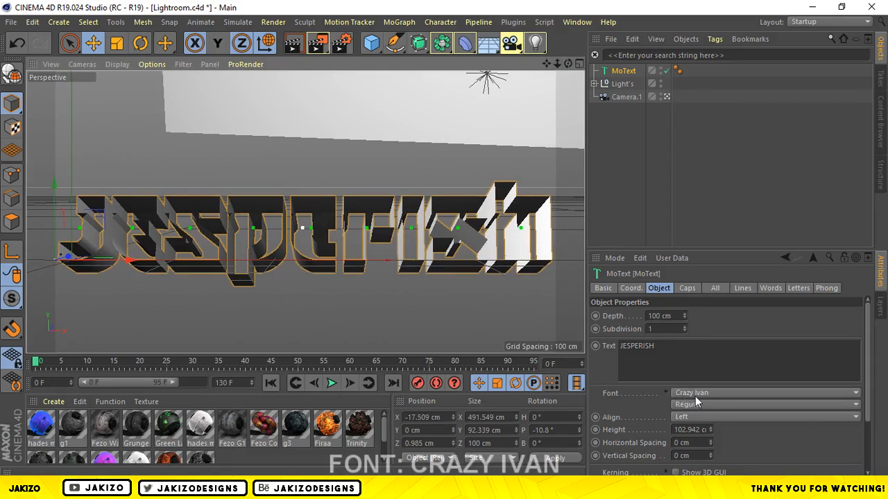
pyautogui.click(694, 394)
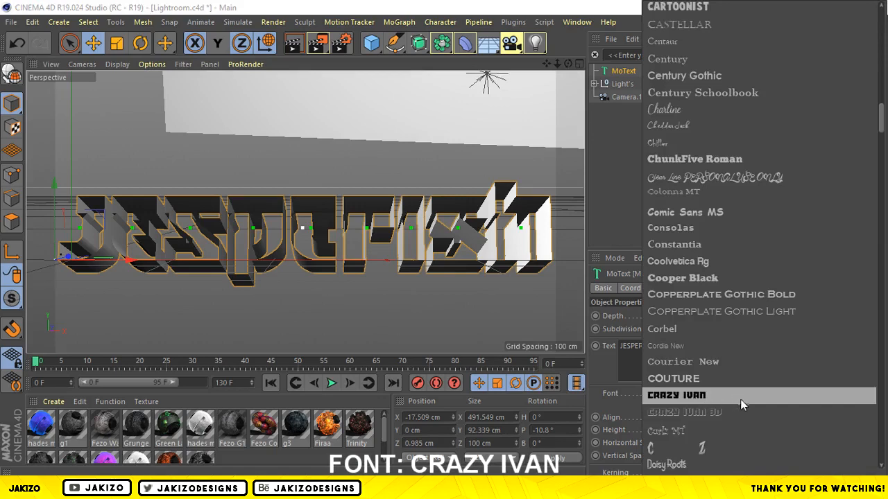
pyautogui.click(690, 450)
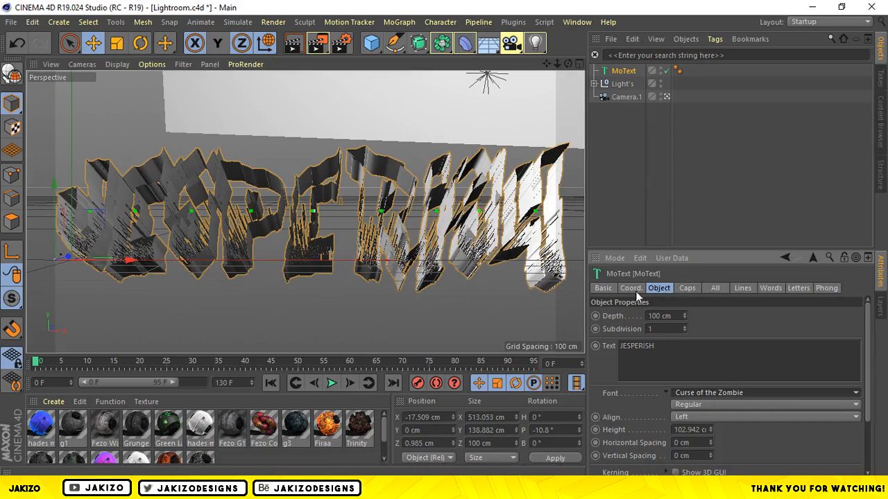
# Set both the start and end caps of the MoText to Fillet Cap.
pyautogui.click(682, 288)
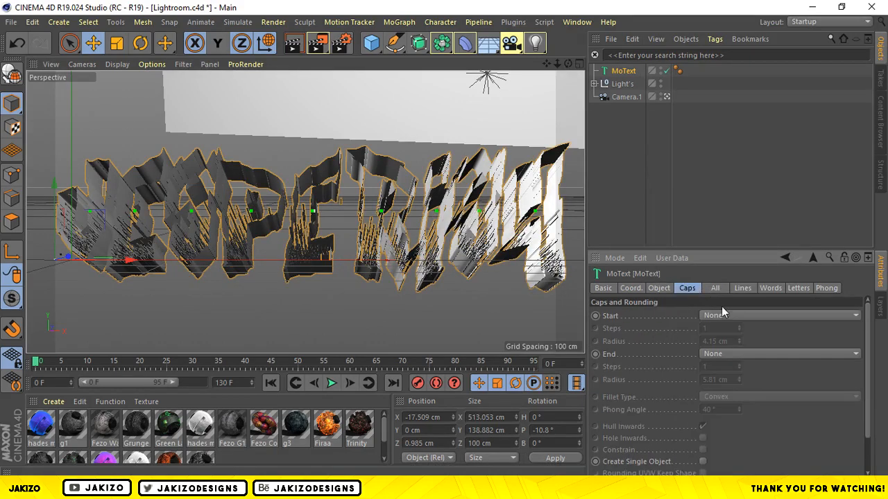
pyautogui.click(719, 316)
pyautogui.click(716, 354)
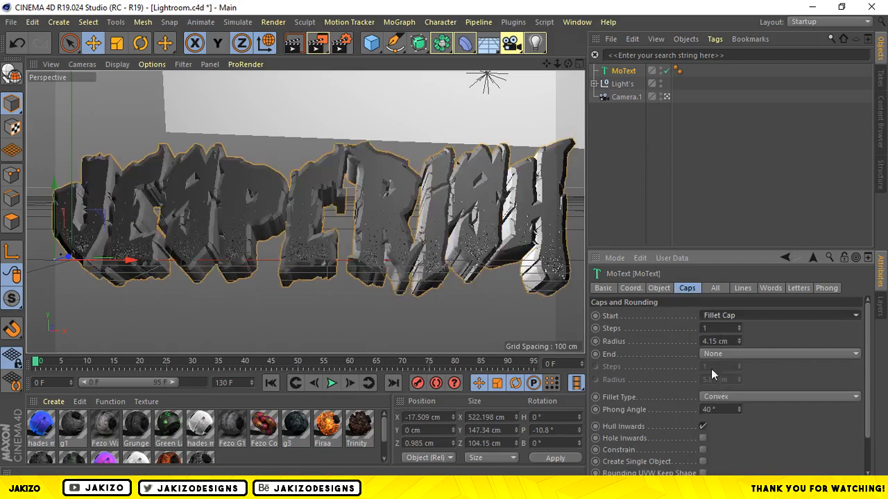
pyautogui.click(715, 354)
pyautogui.click(715, 406)
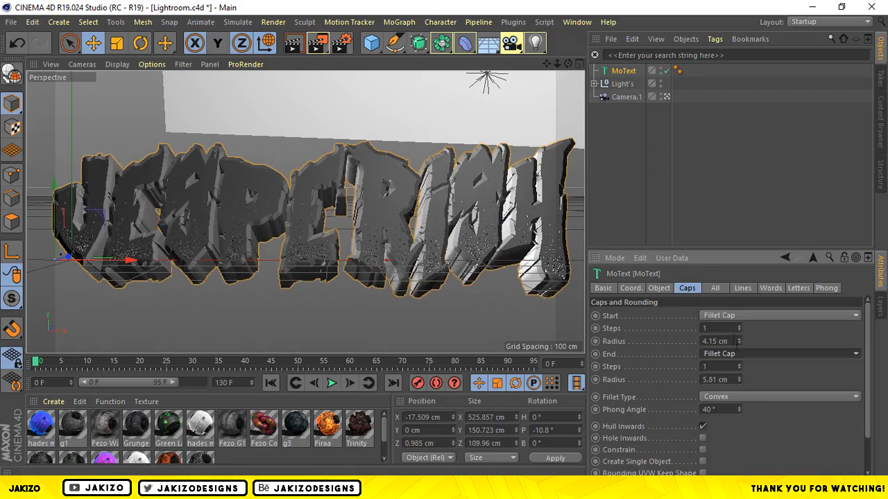
# Try the Monohypster font on the MoText.
pyautogui.click(662, 287)
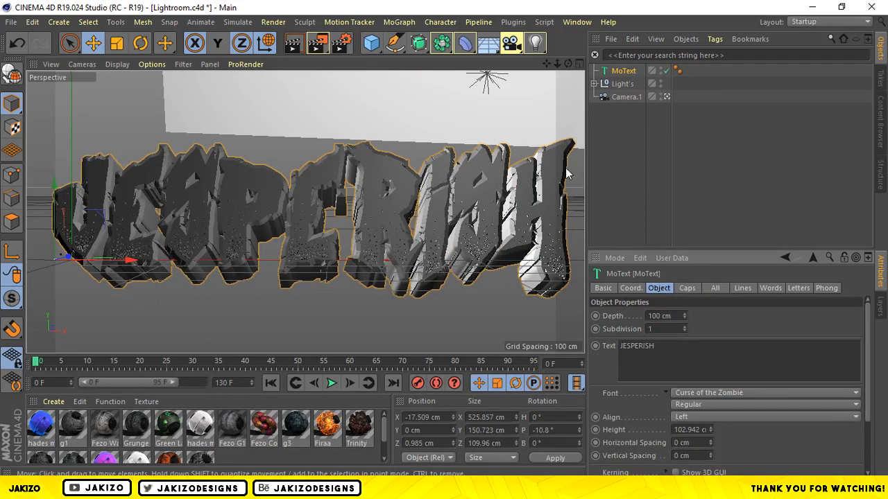
pyautogui.click(688, 394)
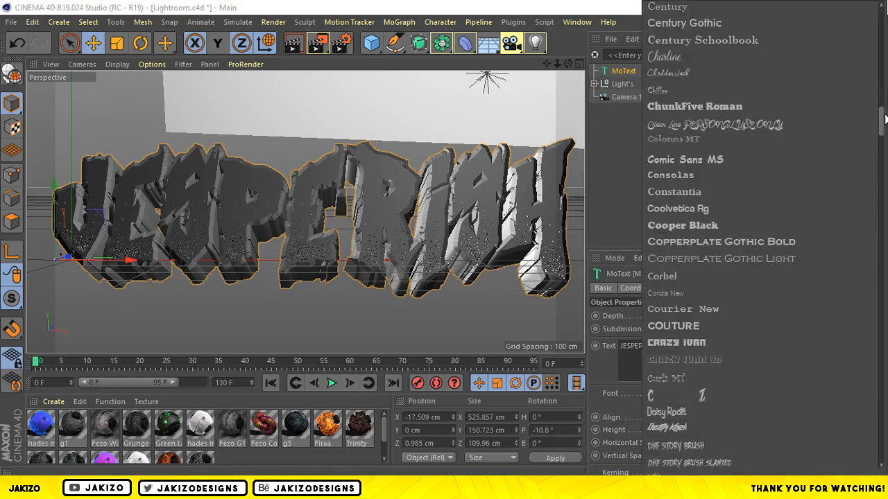
pyautogui.moveTo(883, 128)
pyautogui.mouseDown()
pyautogui.moveTo(883, 80)
pyautogui.moveTo(883, 390)
pyautogui.moveTo(881, 298)
pyautogui.mouseUp()
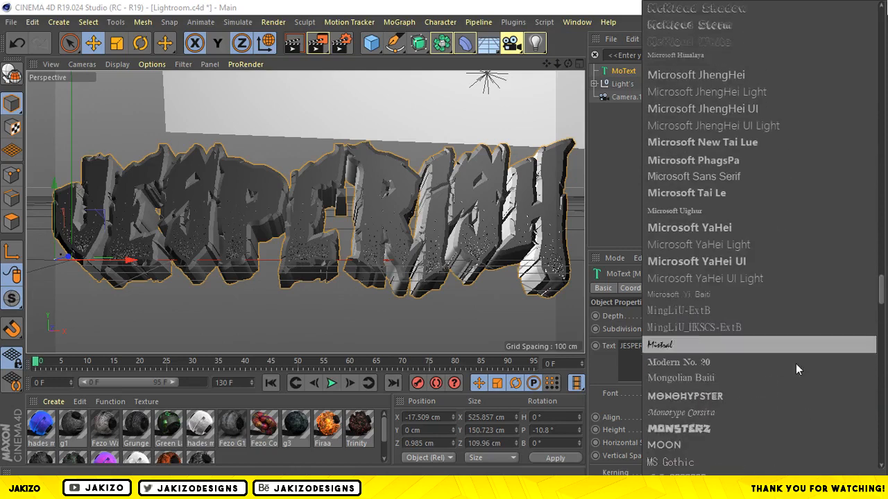
pyautogui.click(741, 391)
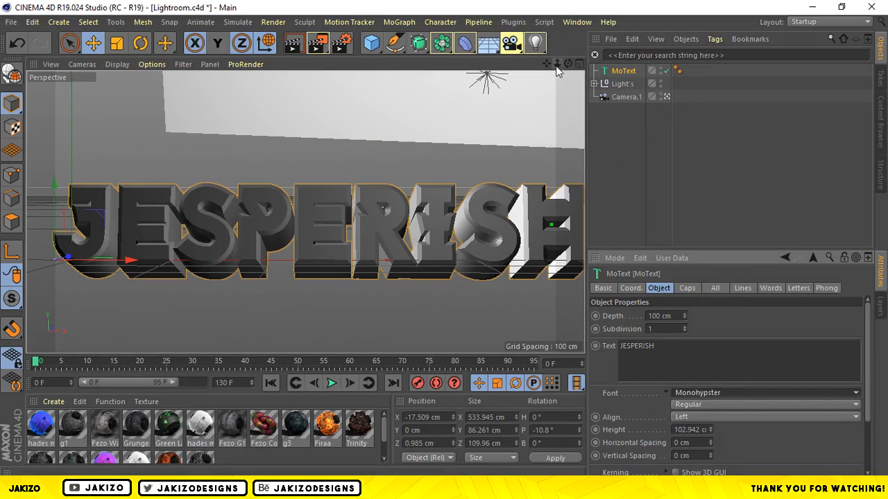
# Set the MoText's font to Crazy Ivan.
pyautogui.click(694, 393)
pyautogui.moveTo(883, 295); pyautogui.dragTo(883, 148)
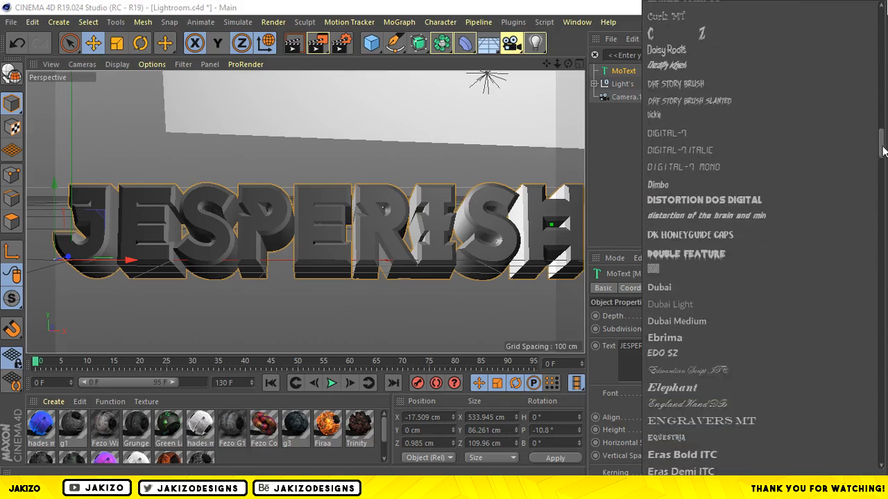
pyautogui.moveTo(882, 146); pyautogui.dragTo(882, 132)
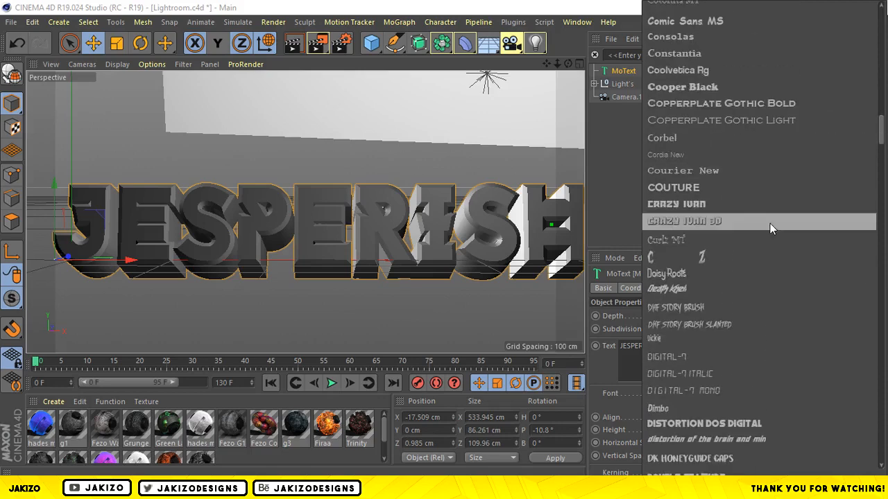
pyautogui.click(760, 202)
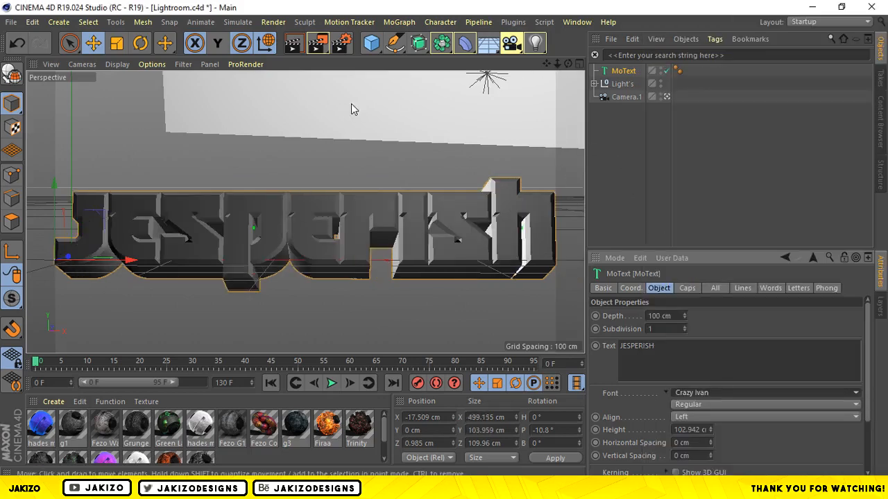
# Move the MoText along X to about -16.9 cm and rotate its pitch to about -9.2°.
pyautogui.moveTo(113, 262); pyautogui.dragTo(116, 262)
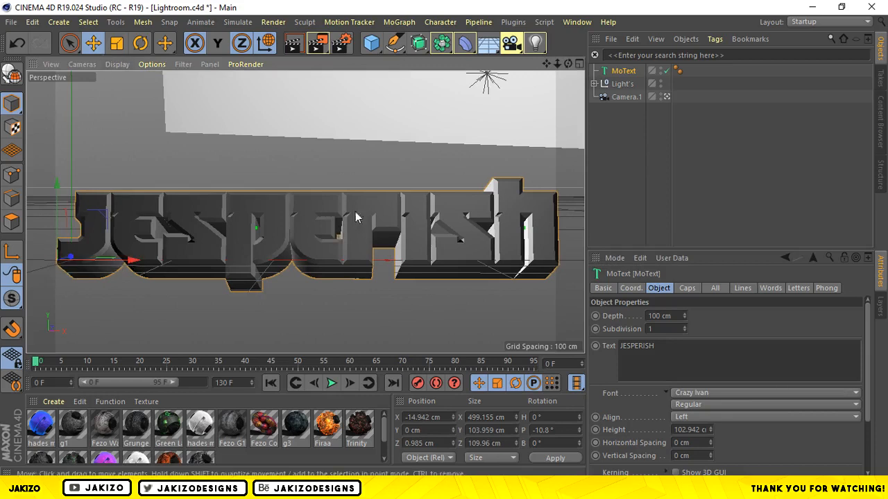
pyautogui.moveTo(131, 263); pyautogui.dragTo(129, 269)
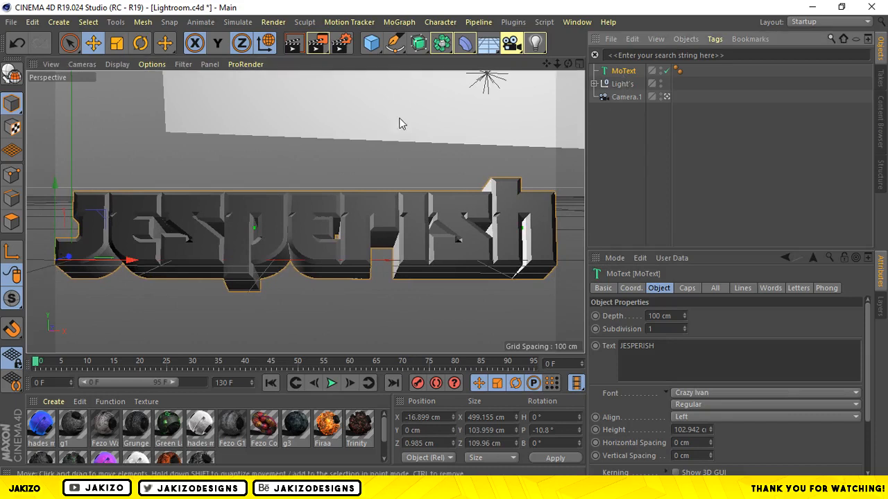
pyautogui.click(140, 41)
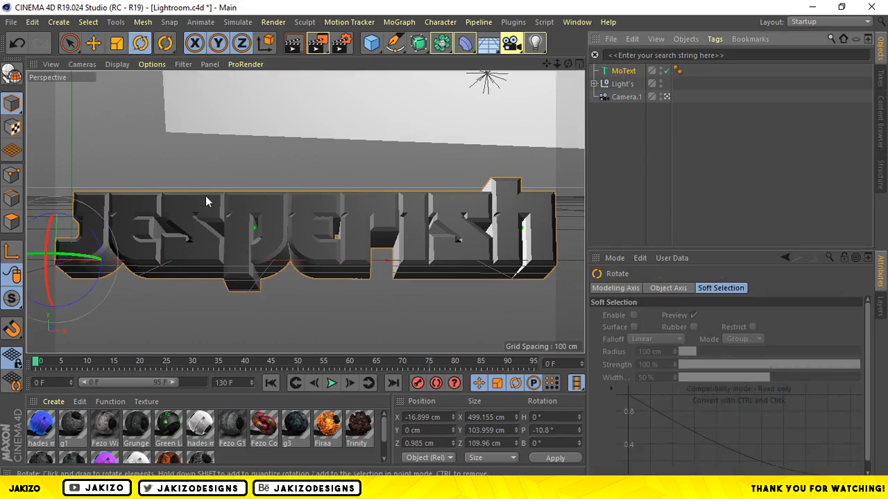
pyautogui.moveTo(46, 248); pyautogui.dragTo(46, 248)
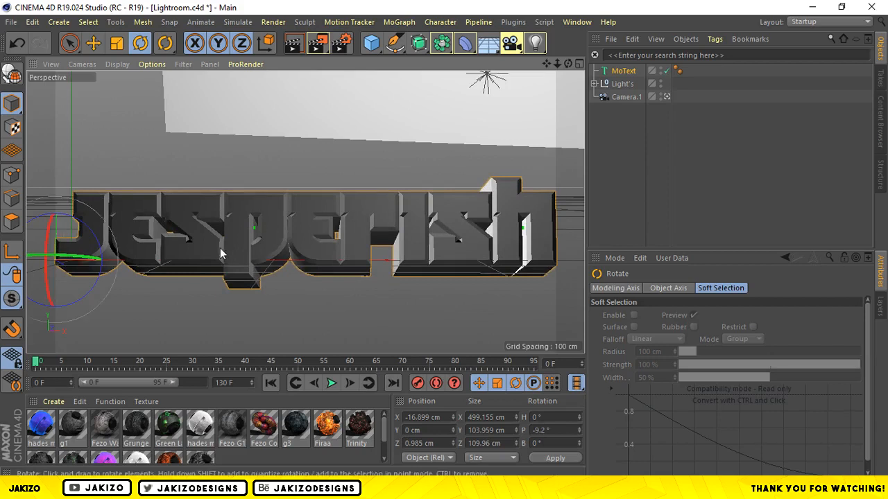
pyautogui.click(627, 122)
pyautogui.click(620, 73)
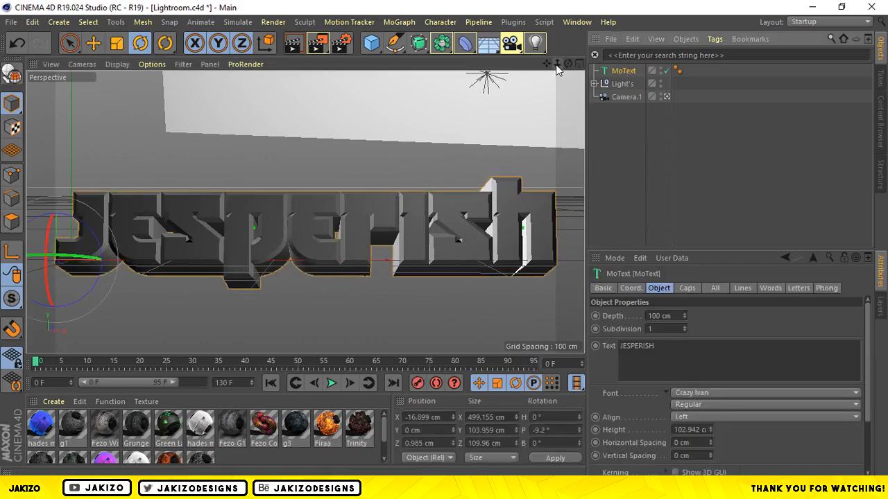
# Add a Wrap deformer to the scene for the MoText.
pyautogui.moveTo(558, 63); pyautogui.dragTo(512, 65)
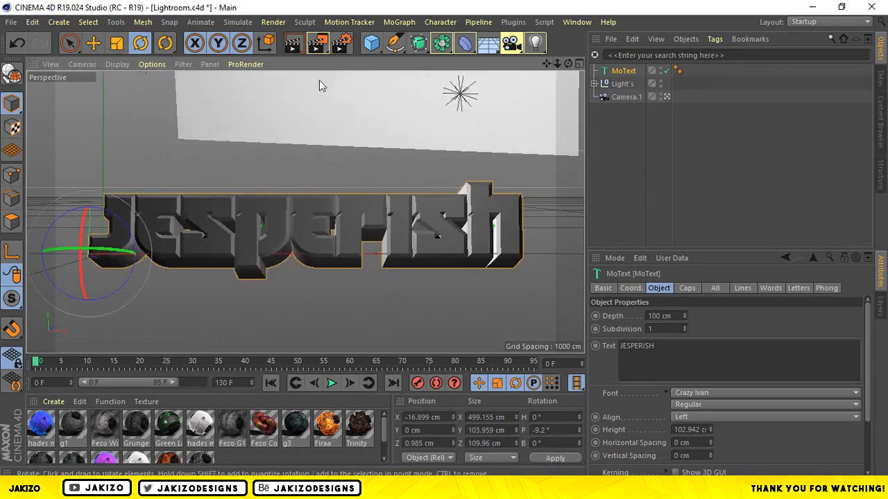
pyautogui.click(94, 47)
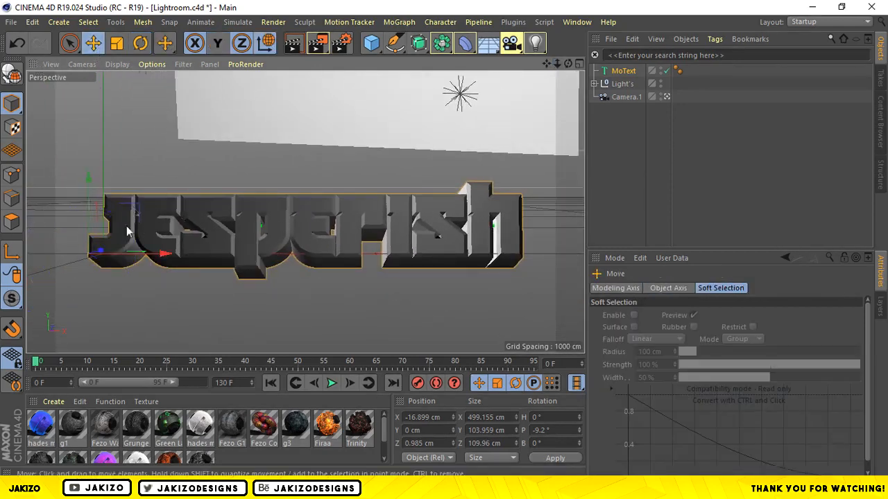
pyautogui.click(614, 122)
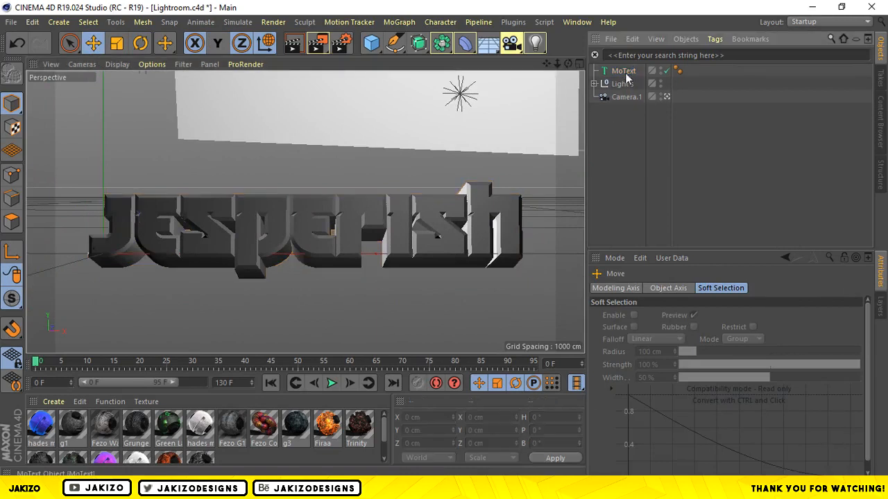
pyautogui.click(623, 71)
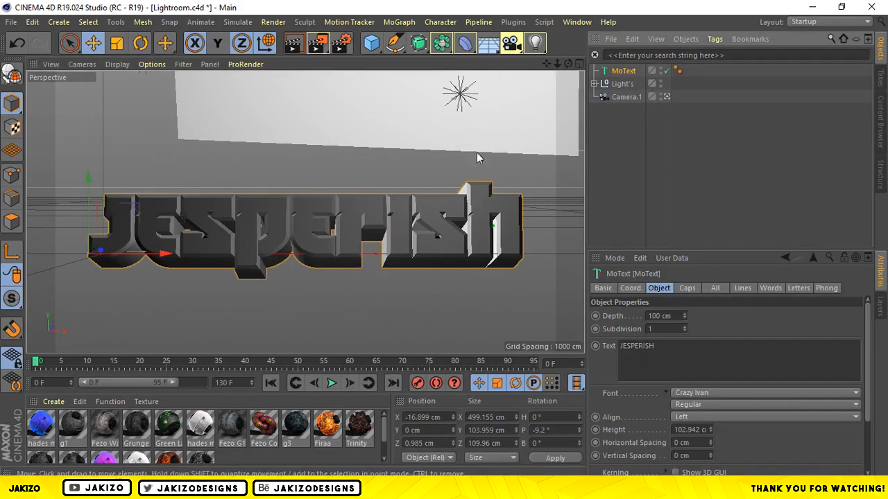
pyautogui.click(465, 43)
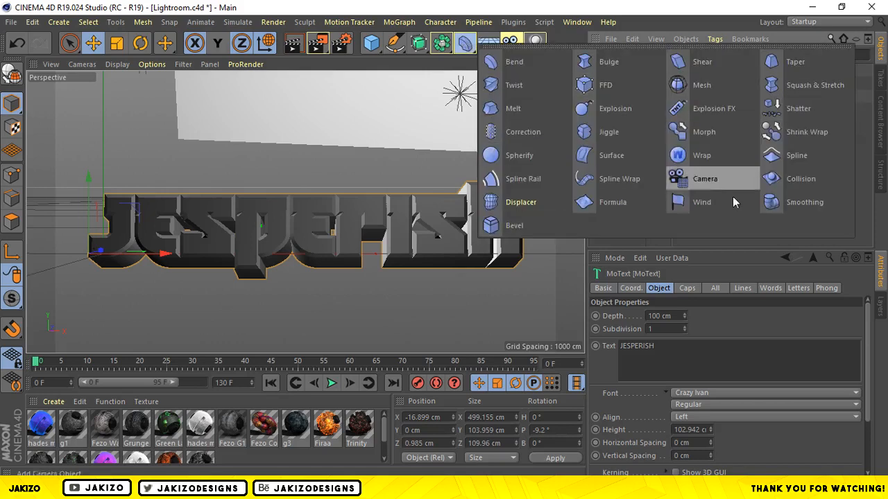
pyautogui.click(705, 158)
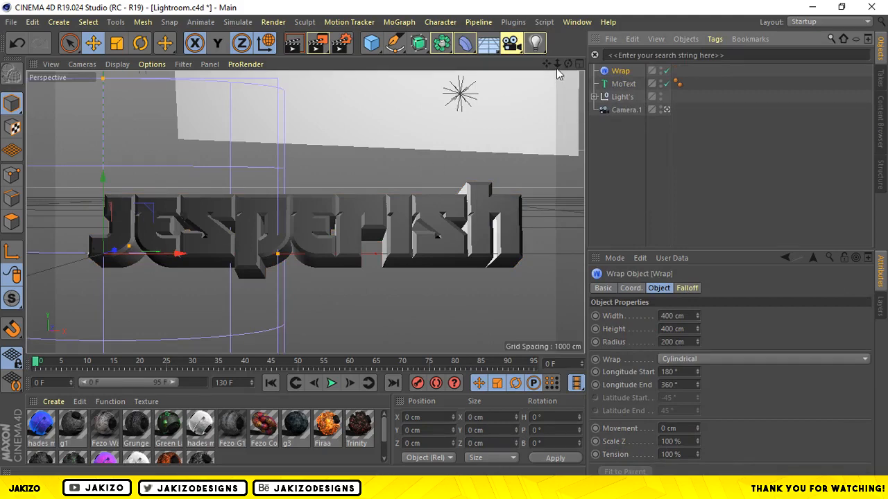
# Move the Wrap deformer along X to about 225.5 cm and enlarge its radius to about 264.6 cm.
pyautogui.moveTo(557, 63); pyautogui.dragTo(532, 73)
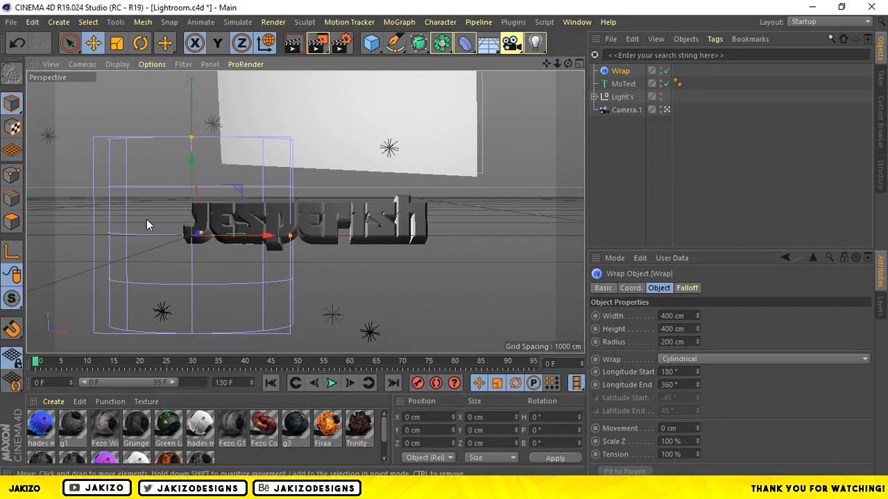
pyautogui.moveTo(235, 235); pyautogui.dragTo(348, 234)
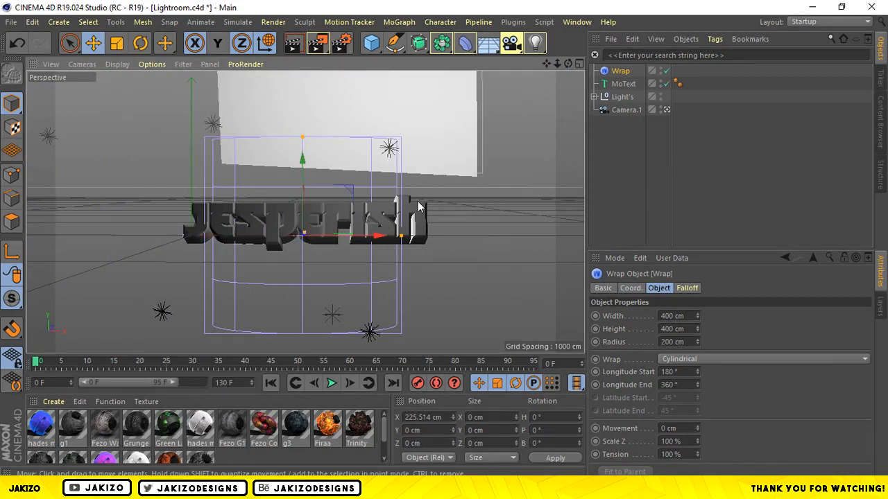
pyautogui.moveTo(306, 238); pyautogui.dragTo(309, 238)
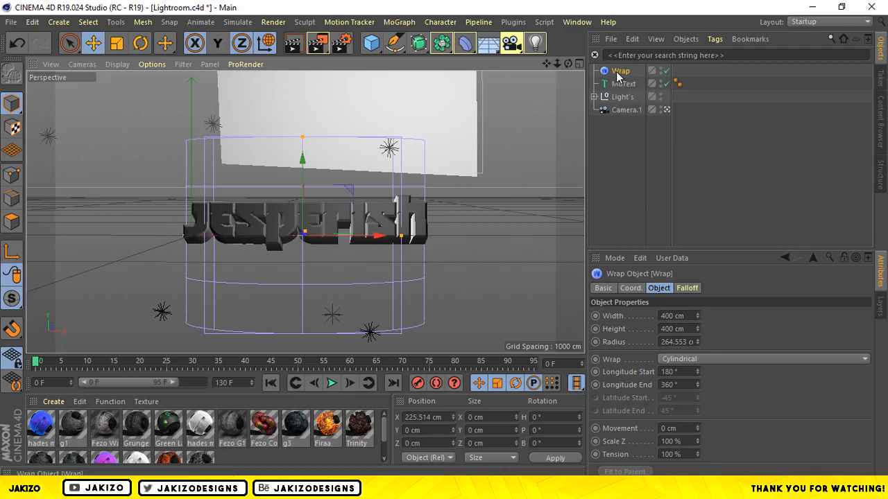
# Make the Wrap deformer a child of the MoText object.
pyautogui.moveTo(620, 74); pyautogui.dragTo(621, 86)
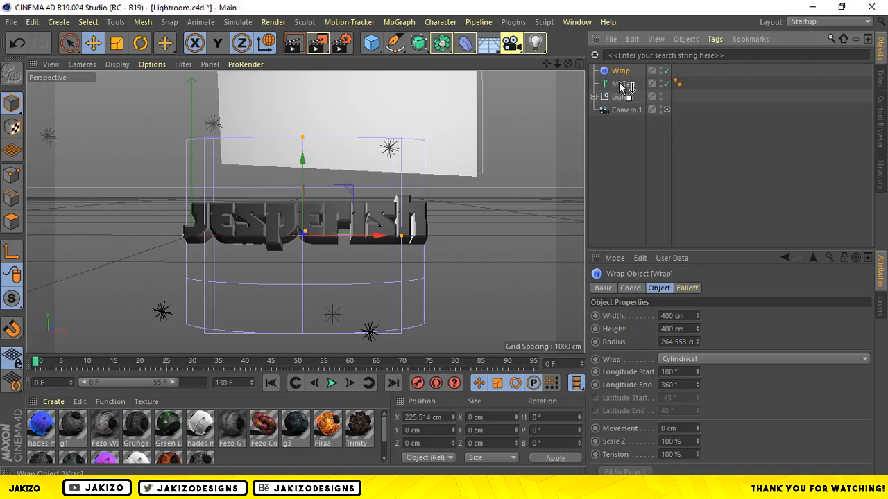
pyautogui.moveTo(621, 85); pyautogui.dragTo(622, 86)
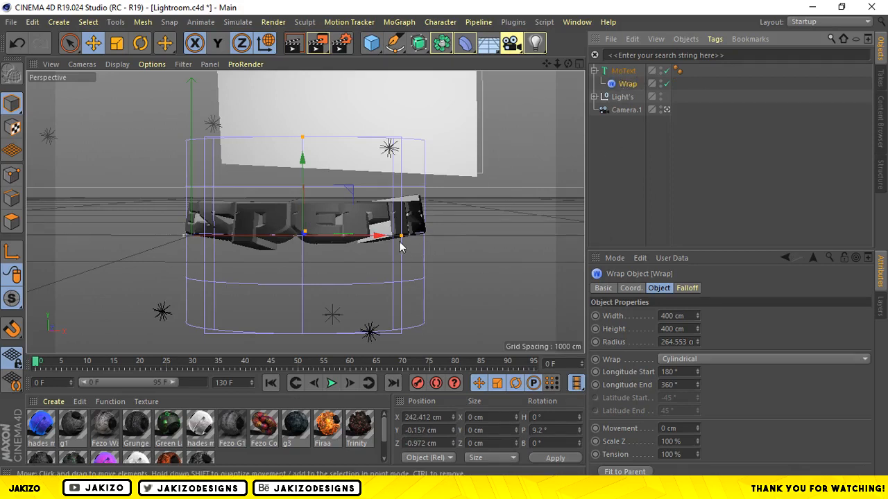
# Enlarge the Wrap deformer to about 928.6 cm wide with a radius of about 291.8 cm.
pyautogui.moveTo(402, 238); pyautogui.dragTo(507, 240)
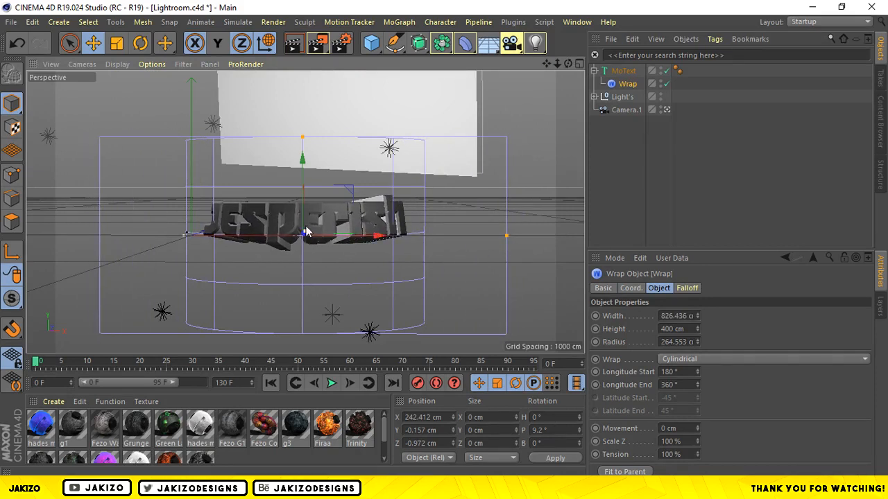
pyautogui.moveTo(304, 230); pyautogui.dragTo(303, 229)
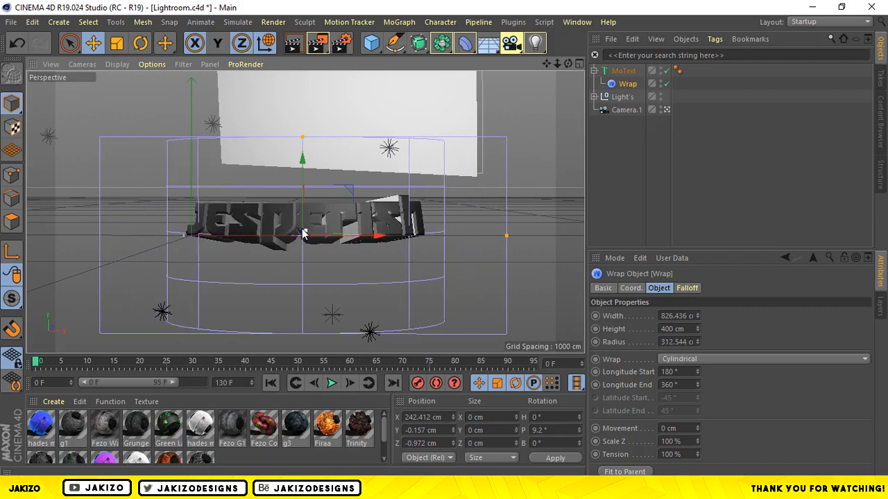
pyautogui.moveTo(698, 342); pyautogui.dragTo(698, 350)
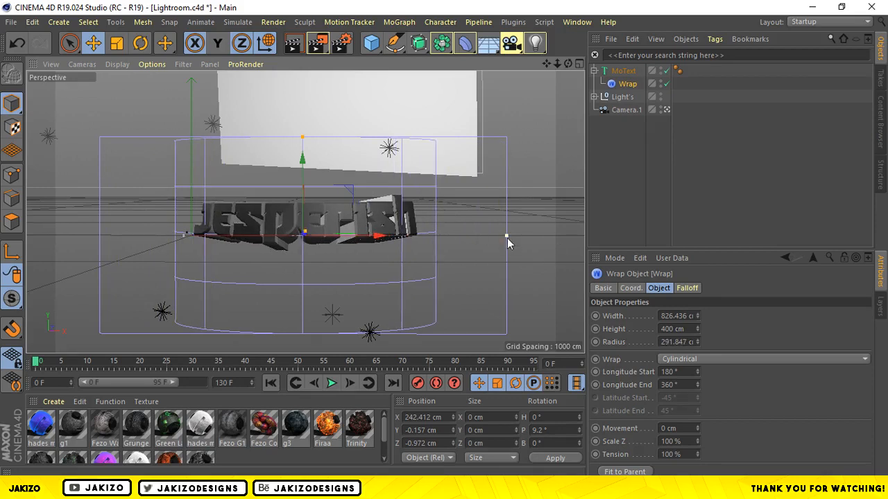
pyautogui.moveTo(507, 236); pyautogui.dragTo(532, 236)
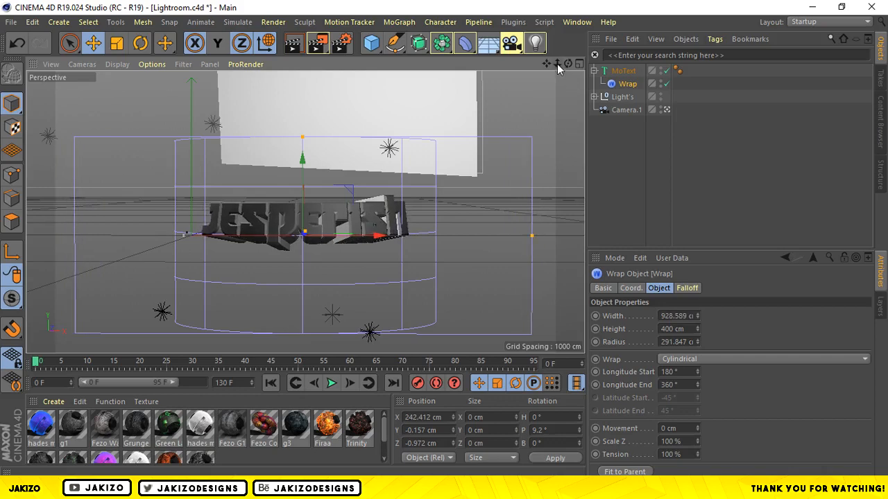
# Rotate the Wrap deformer to about H 4°, P -2° and B 0.1°, and compare the text with the deformer off and on.
pyautogui.moveTo(558, 64); pyautogui.dragTo(680, 63)
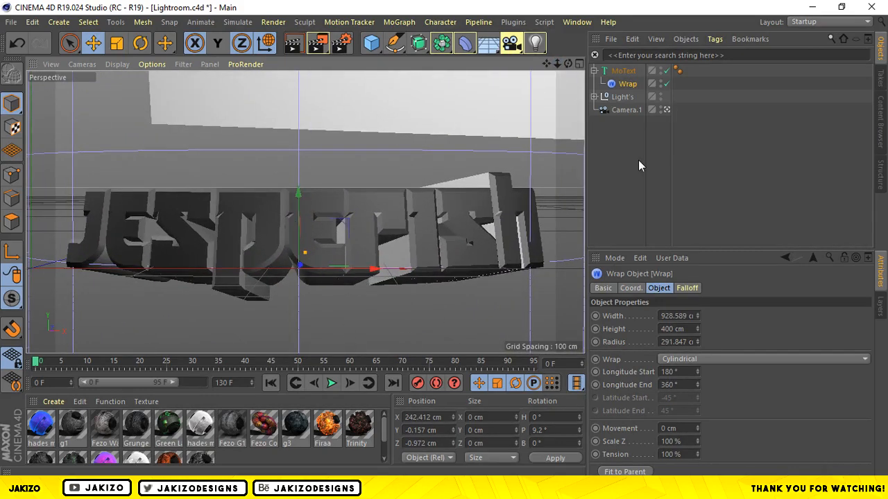
pyautogui.click(628, 70)
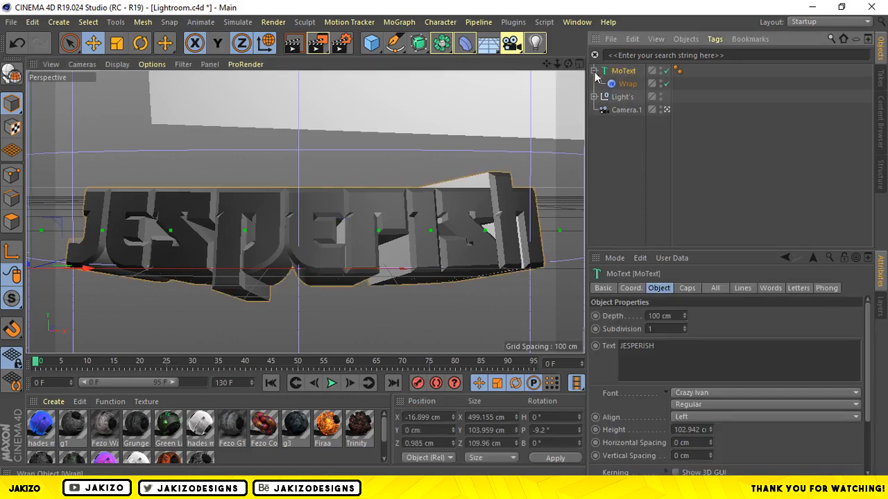
pyautogui.click(624, 83)
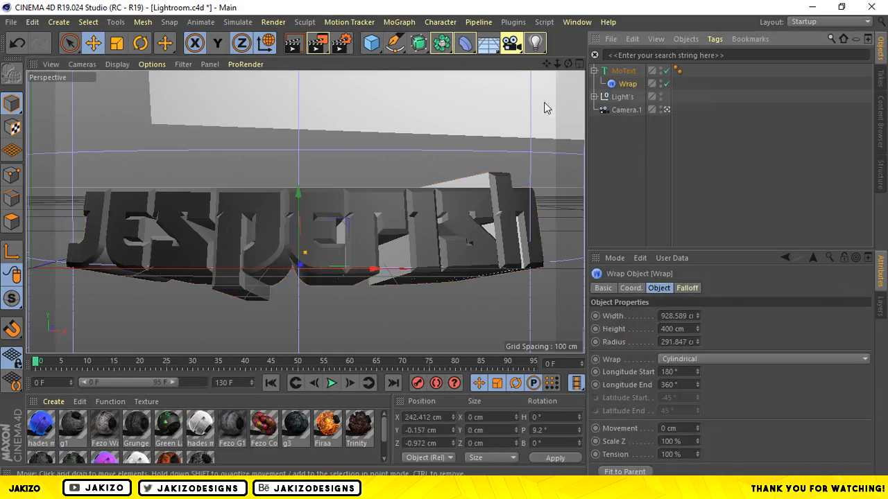
pyautogui.press('r')
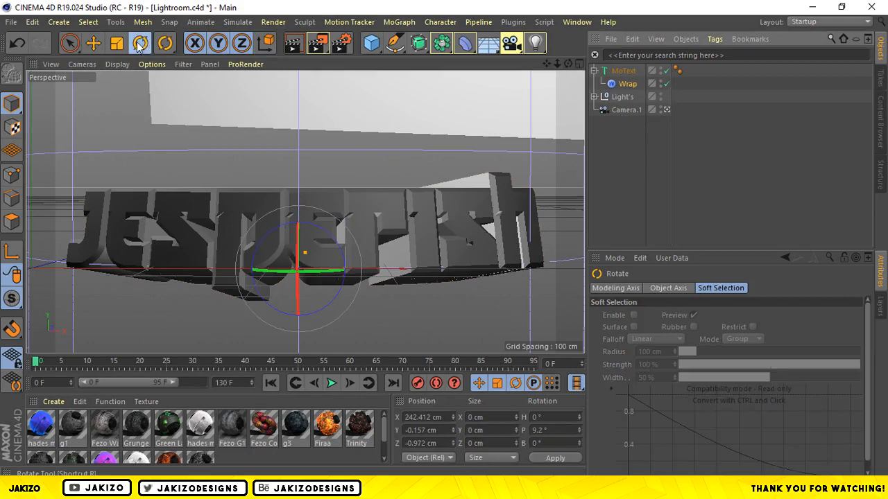
pyautogui.moveTo(303, 283); pyautogui.dragTo(300, 272)
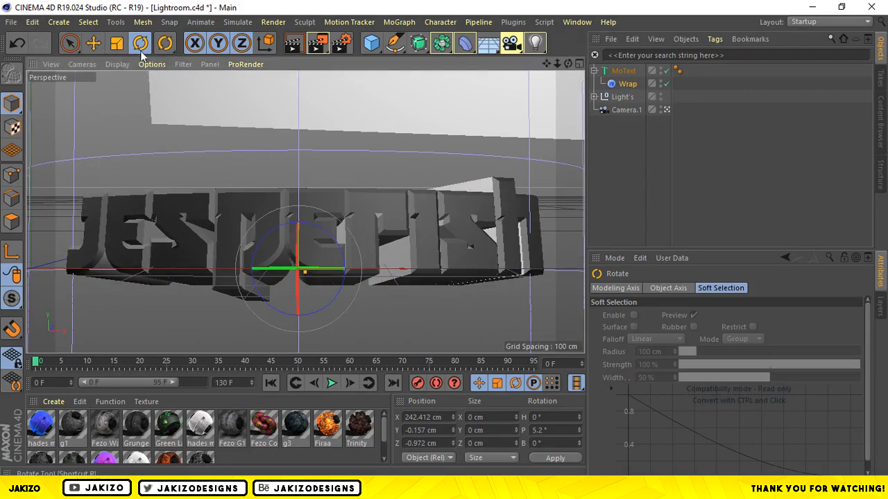
pyautogui.moveTo(298, 239); pyautogui.dragTo(298, 227)
pyautogui.moveTo(321, 267); pyautogui.dragTo(339, 262)
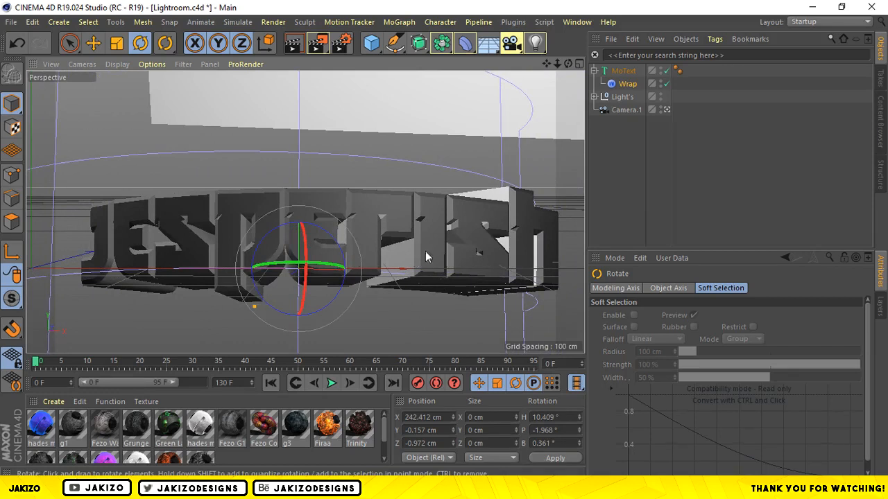
pyautogui.moveTo(290, 263); pyautogui.dragTo(278, 263)
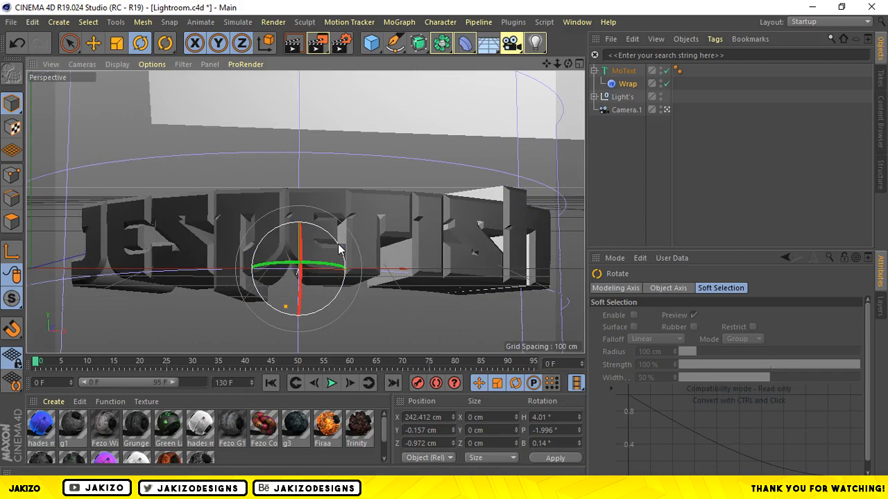
pyautogui.click(666, 83)
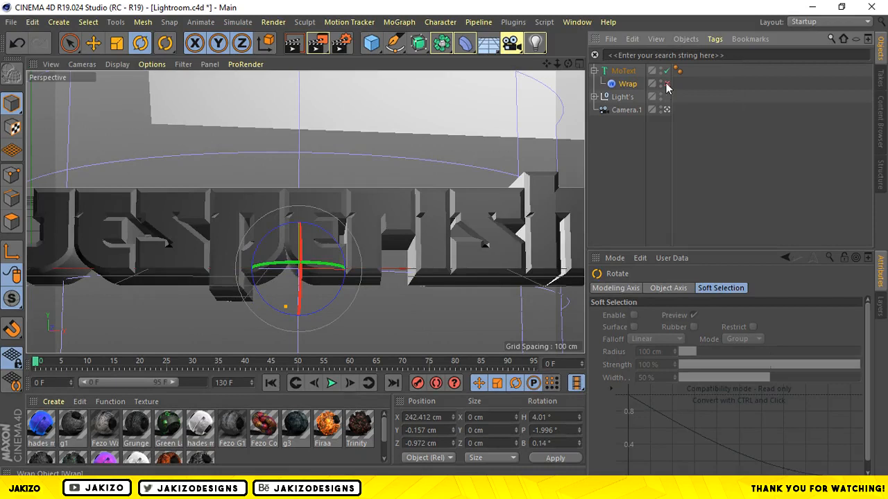
pyautogui.click(666, 84)
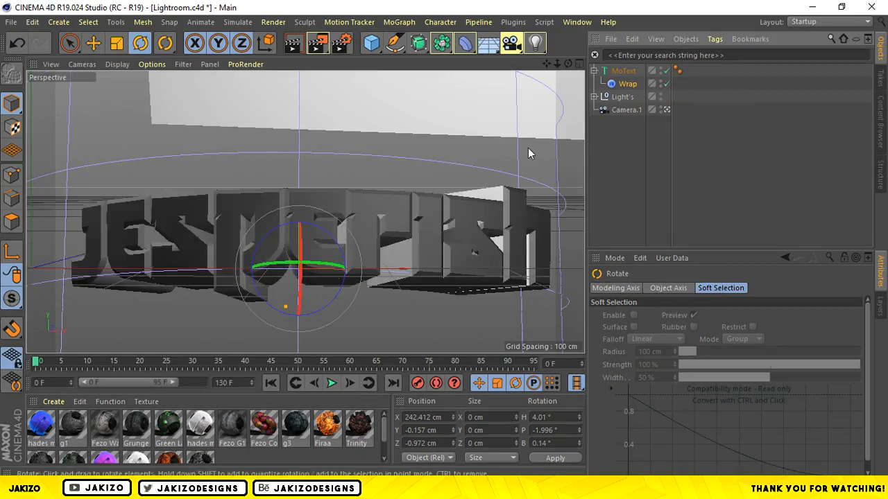
# Duplicate the MoText object together with its Wrap deformer and disable the copy as a backup.
pyautogui.click(594, 71)
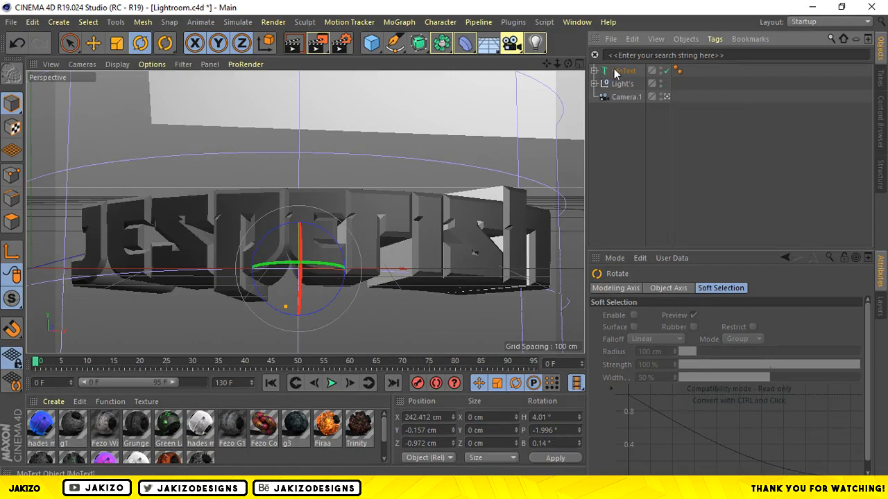
pyautogui.click(623, 71)
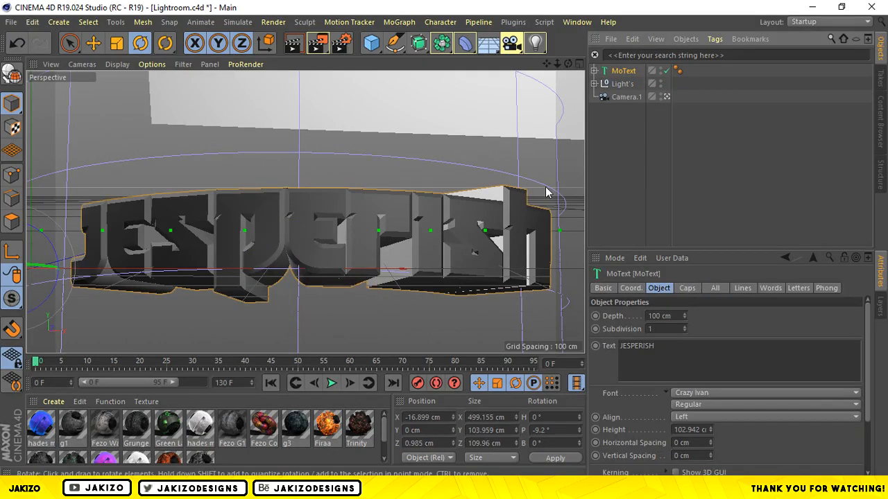
pyautogui.hotkey('ctrl', 'c')
pyautogui.hotkey('ctrl', 'v')
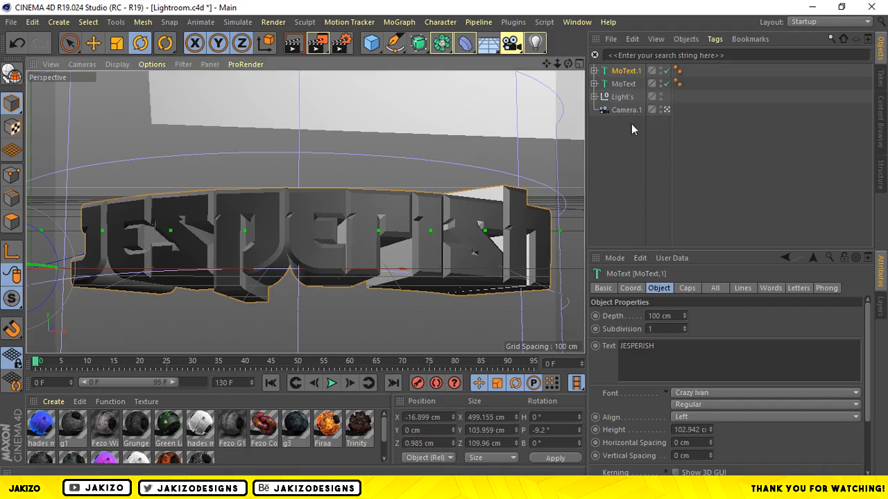
pyautogui.click(666, 72)
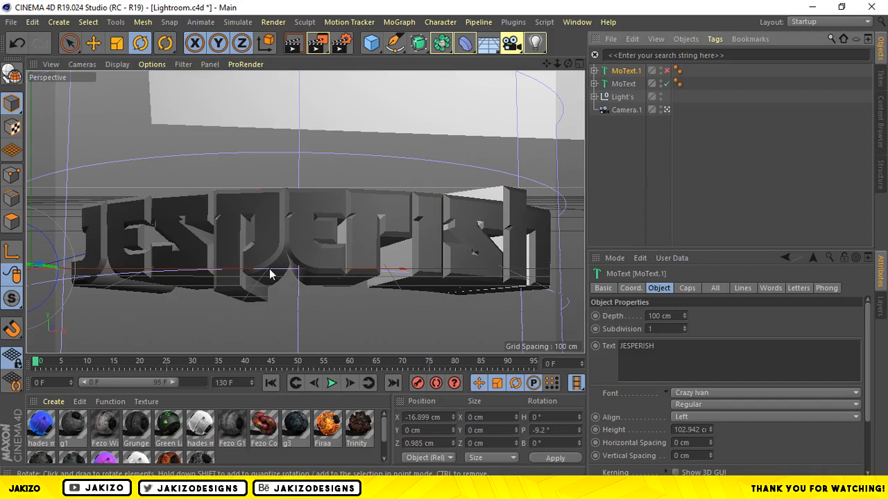
# Switch to File Explorer, go to Graphic Design > Jakizo 2019 > C4D > C4D Materials, and select fezo material pack 3.lib4d.
pyautogui.press('super+e')
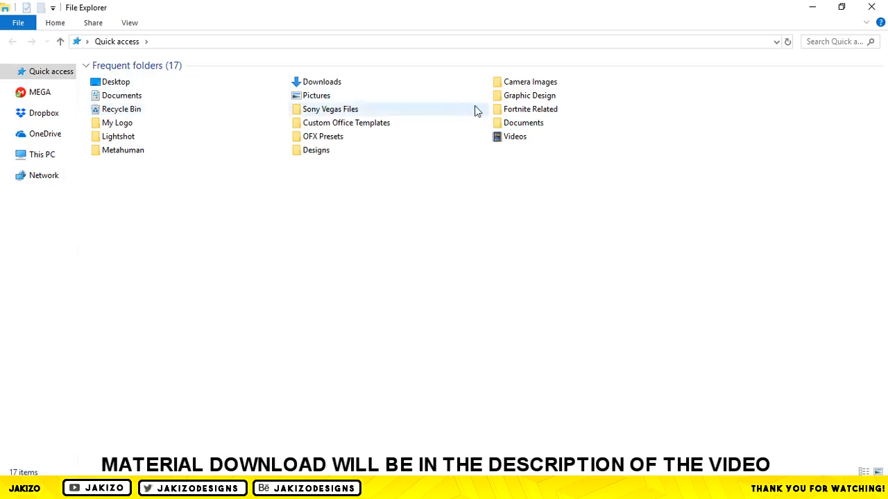
pyautogui.doubleClick(517, 96)
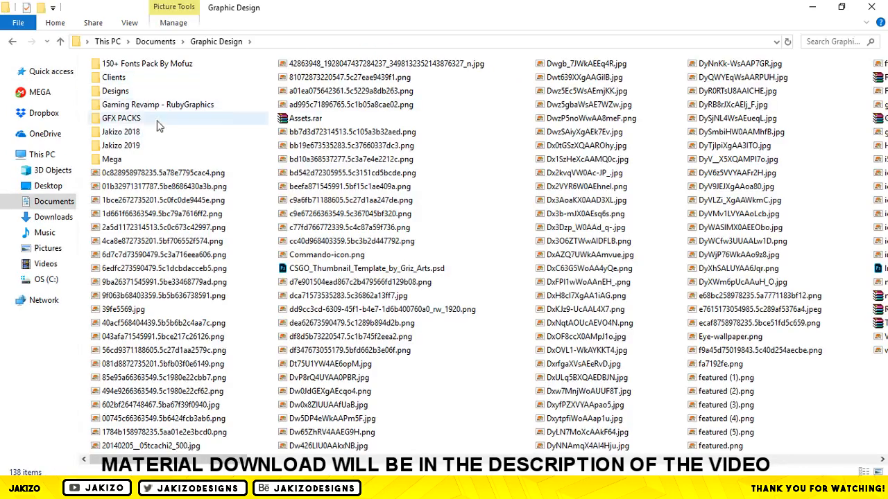
pyautogui.doubleClick(150, 146)
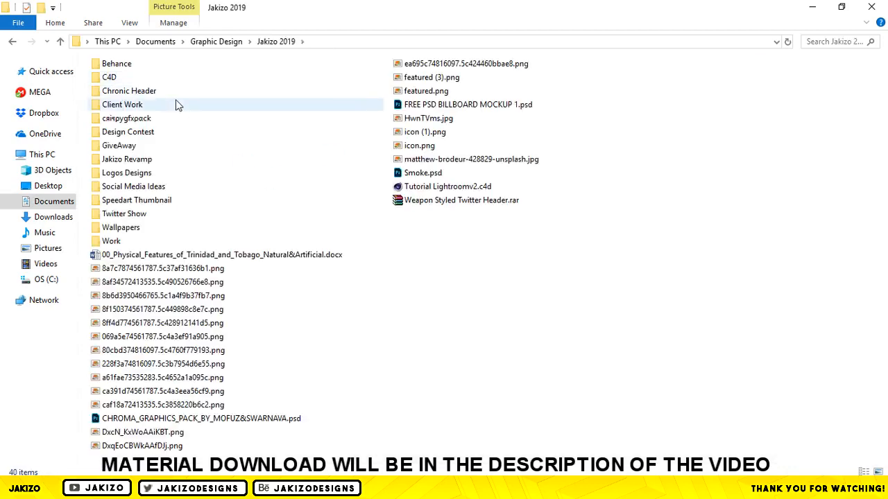
pyautogui.doubleClick(192, 77)
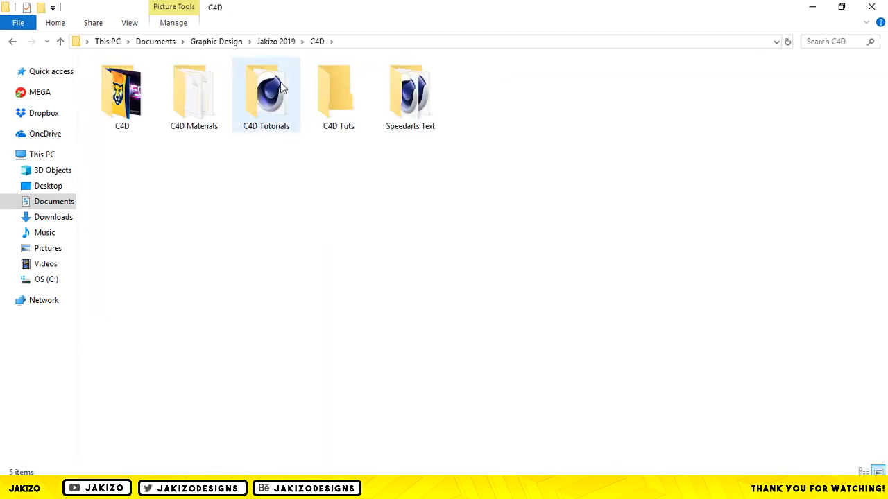
pyautogui.doubleClick(185, 97)
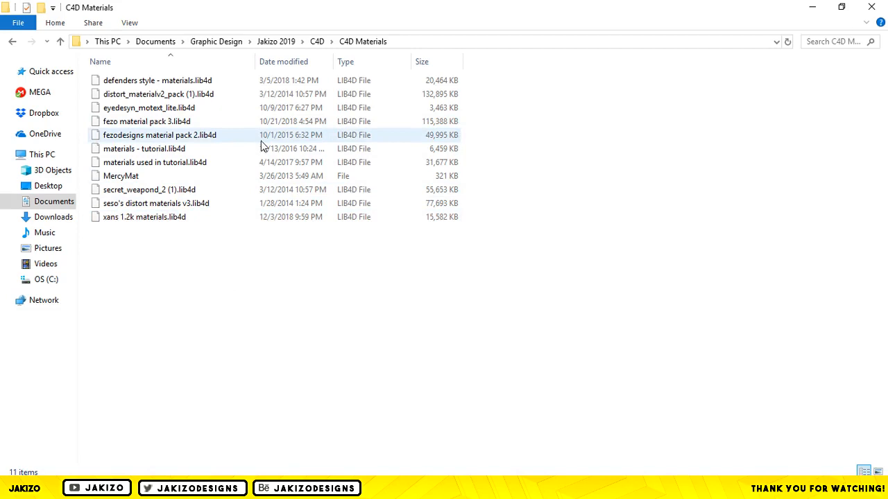
pyautogui.click(298, 125)
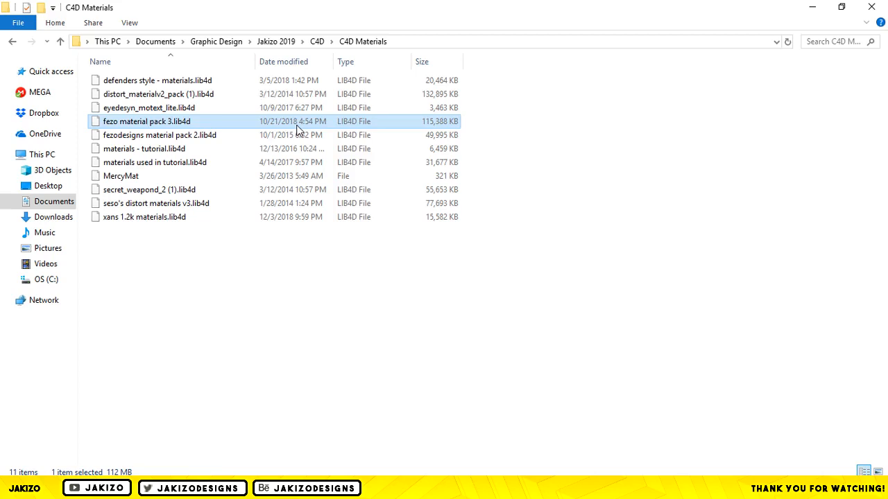
pyautogui.click(135, 122)
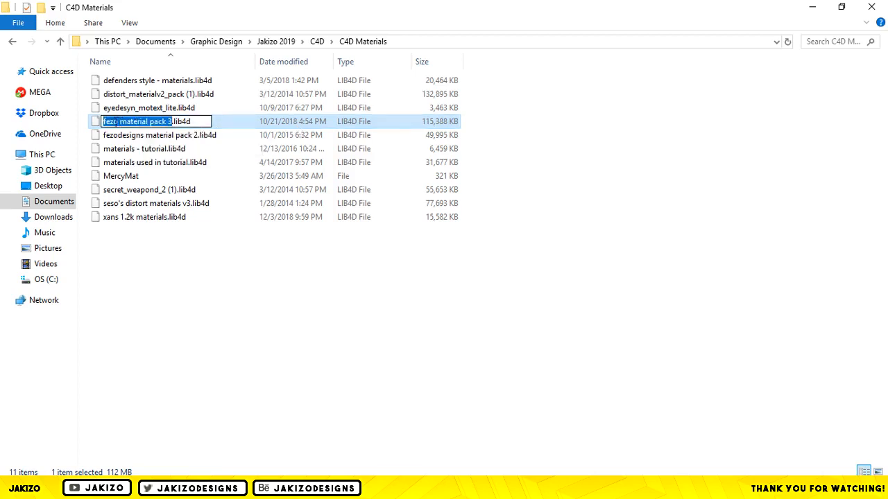
pyautogui.moveTo(103, 121); pyautogui.dragTo(191, 121)
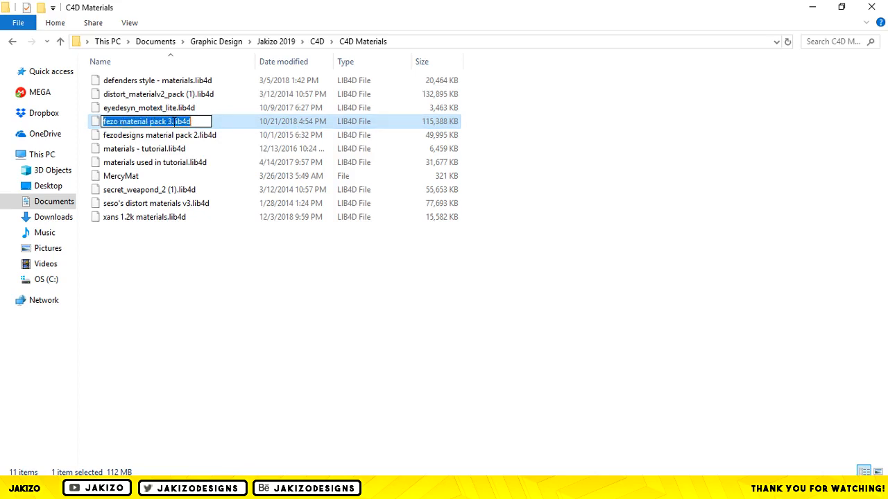
pyautogui.click(216, 257)
pyautogui.moveTo(136, 123); pyautogui.dragTo(138, 126)
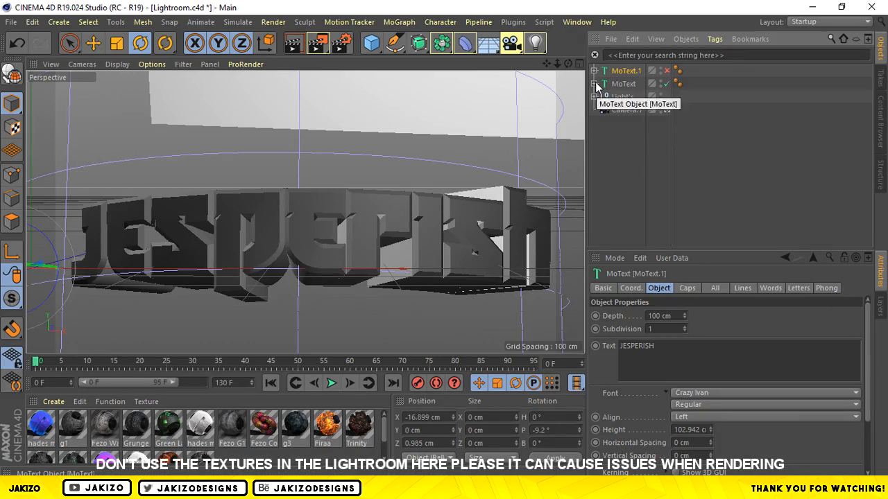
# Switch back to Cinema 4D, make the original MoText editable, and expand its hierarchy down to the individual JESPERISH letters.
pyautogui.click(624, 86)
pyautogui.click(594, 83)
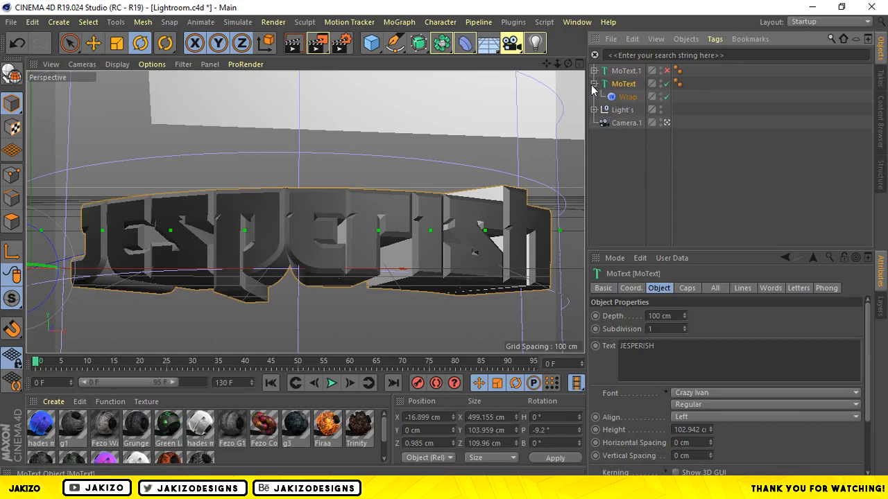
pyautogui.click(593, 84)
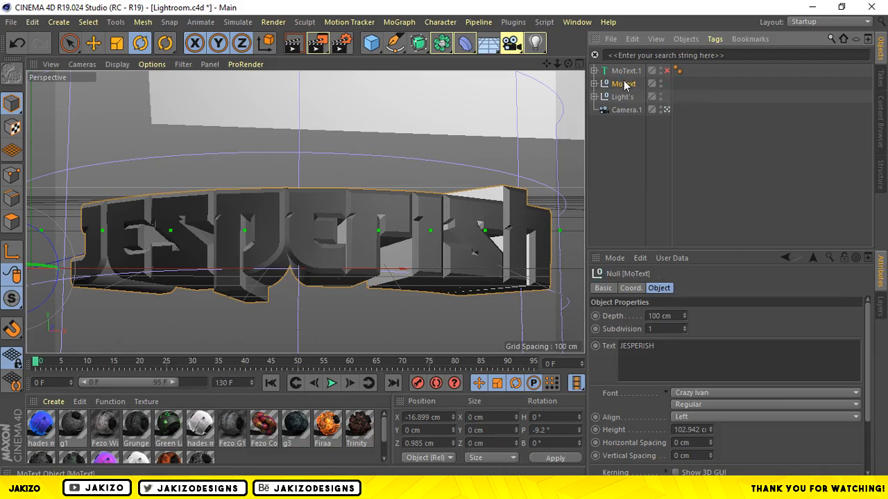
pyautogui.press('c')
pyautogui.click(594, 83)
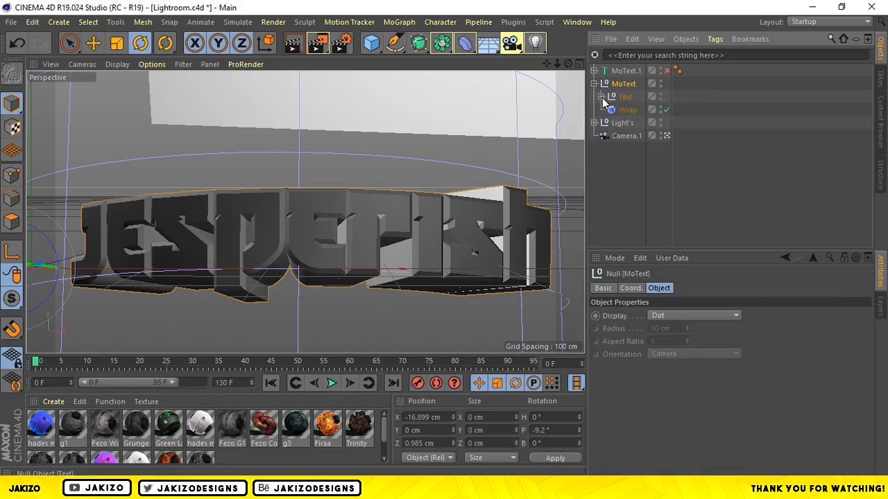
pyautogui.click(600, 96)
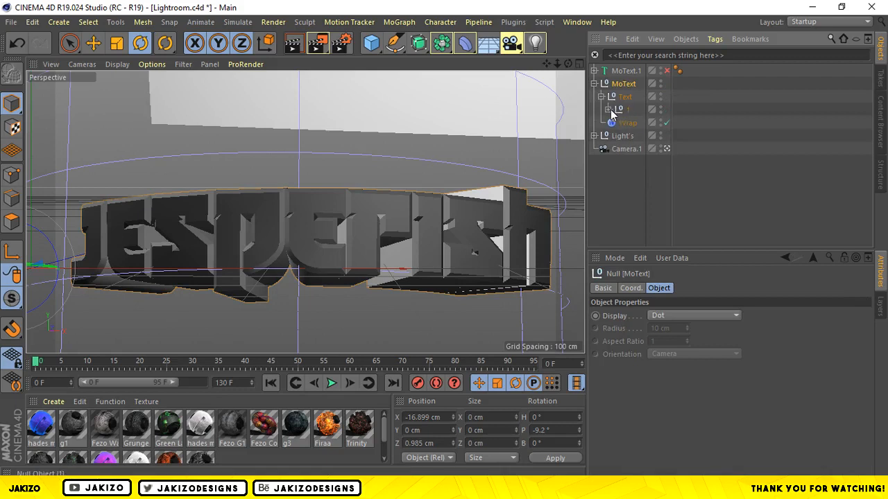
pyautogui.click(608, 109)
pyautogui.click(615, 123)
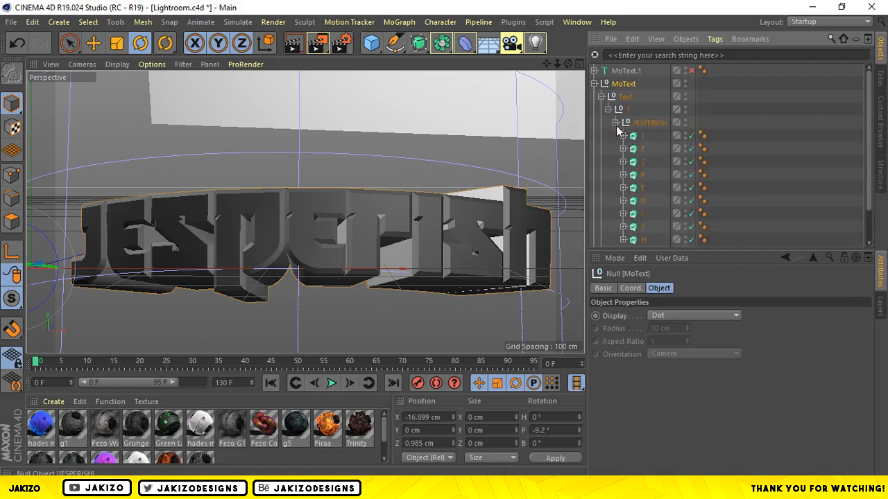
pyautogui.moveTo(870, 137); pyautogui.dragTo(868, 177)
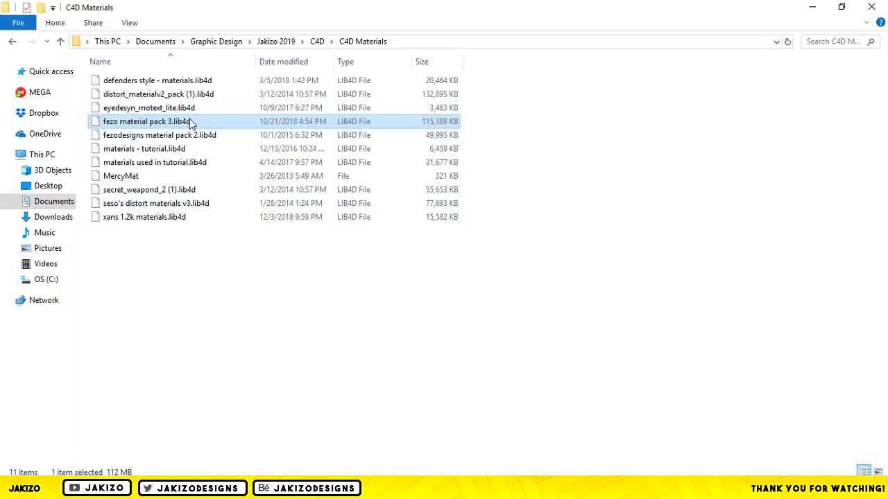
# Load fezo material pack 3.lib4d from File Explorer into Cinema 4D's Content Browser.
pyautogui.moveTo(192, 122); pyautogui.dragTo(161, 124)
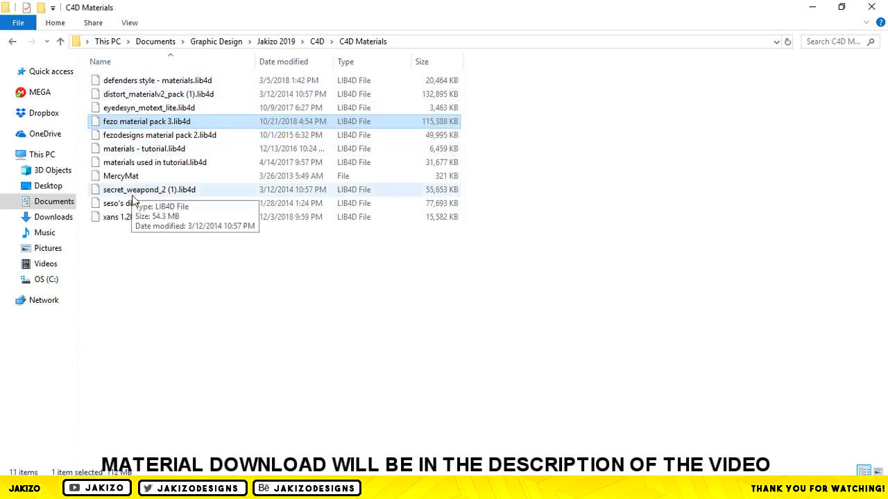
pyautogui.moveTo(165, 125); pyautogui.dragTo(94, 478)
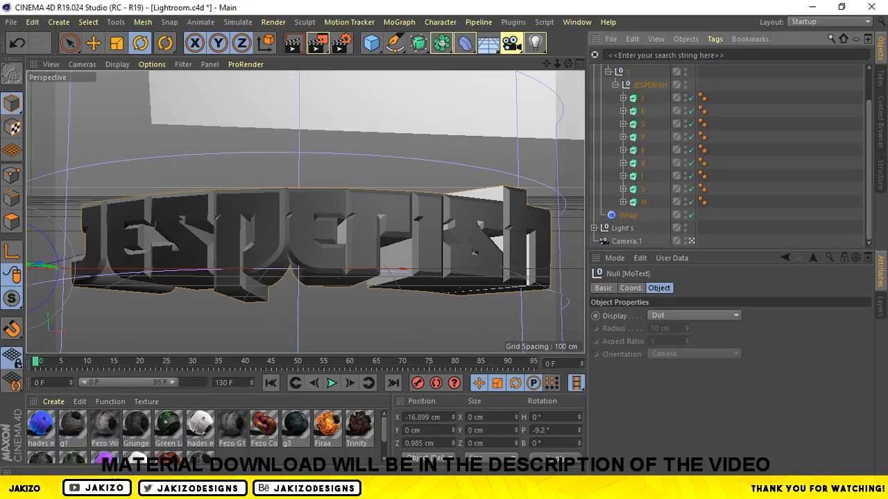
pyautogui.moveTo(234, 472)
pyautogui.mouseDown()
pyautogui.moveTo(247, 469)
pyautogui.moveTo(240, 461)
pyautogui.mouseUp()
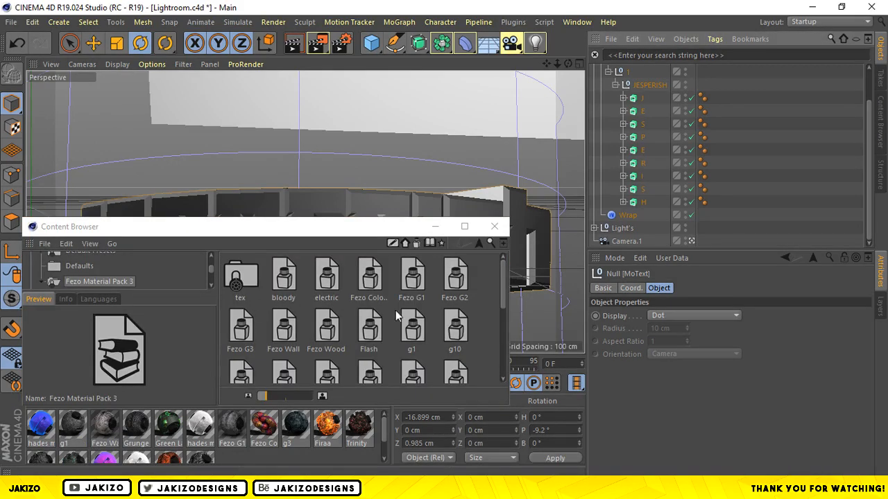
# Add the Lava 2 and lava 3 materials from Fezo Material Pack 3 to the scene's materials.
pyautogui.moveTo(502, 279); pyautogui.dragTo(494, 348)
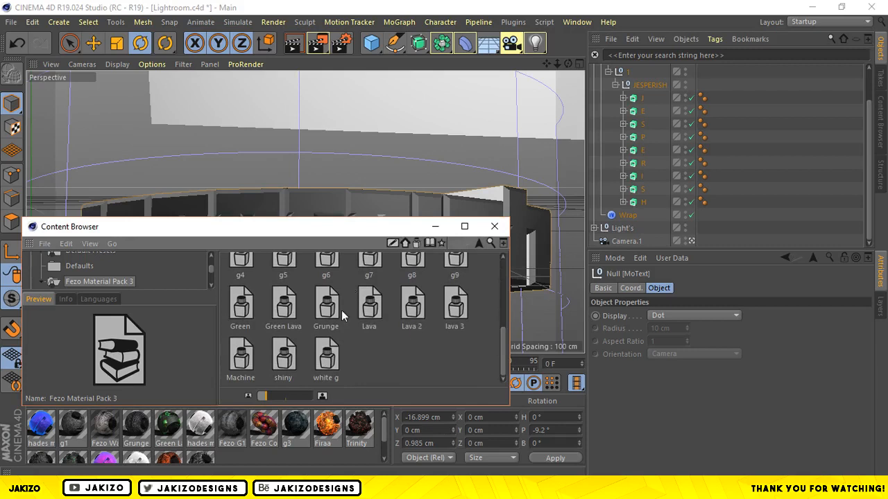
pyautogui.moveTo(416, 312)
pyautogui.mouseDown()
pyautogui.moveTo(411, 299)
pyautogui.moveTo(281, 429)
pyautogui.mouseUp()
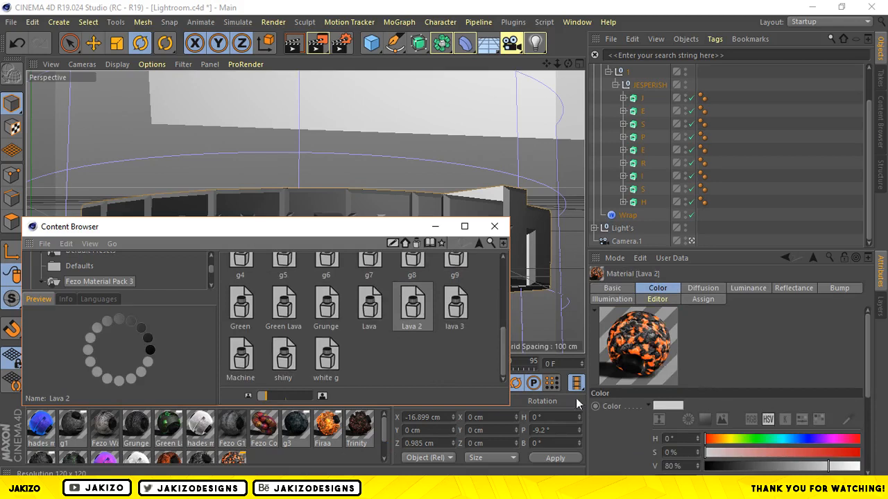
pyautogui.moveTo(383, 434); pyautogui.dragTo(384, 452)
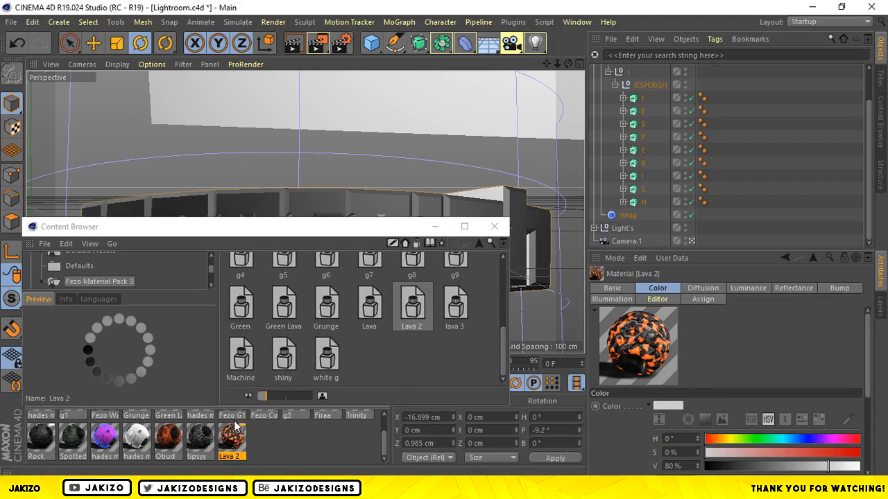
pyautogui.moveTo(454, 309); pyautogui.dragTo(276, 455)
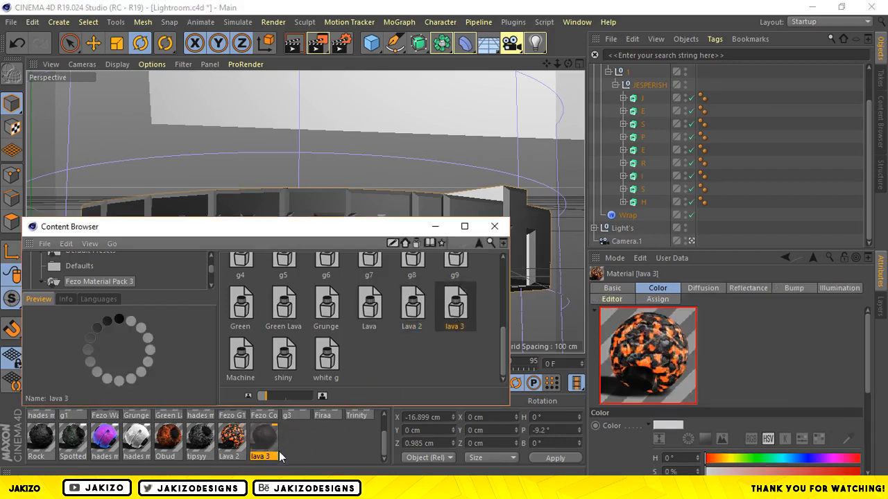
pyautogui.moveTo(273, 432); pyautogui.dragTo(295, 437)
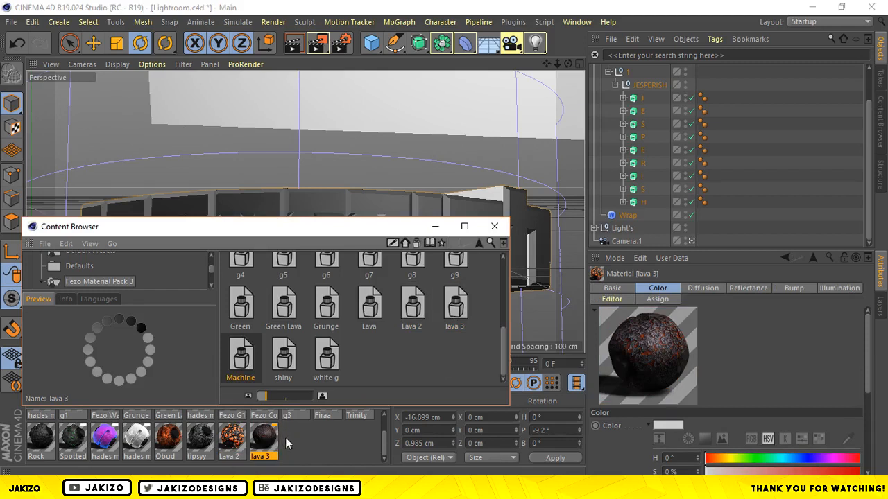
# Add the Fezo Wall and Grunge materials from Fezo Material Pack 3 to the scene's materials.
pyautogui.moveTo(501, 349); pyautogui.dragTo(500, 319)
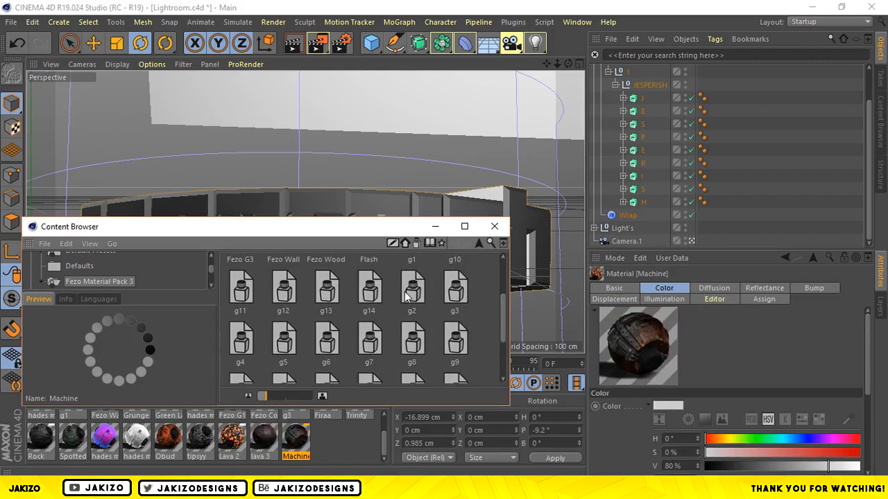
pyautogui.moveTo(281, 258); pyautogui.dragTo(327, 430)
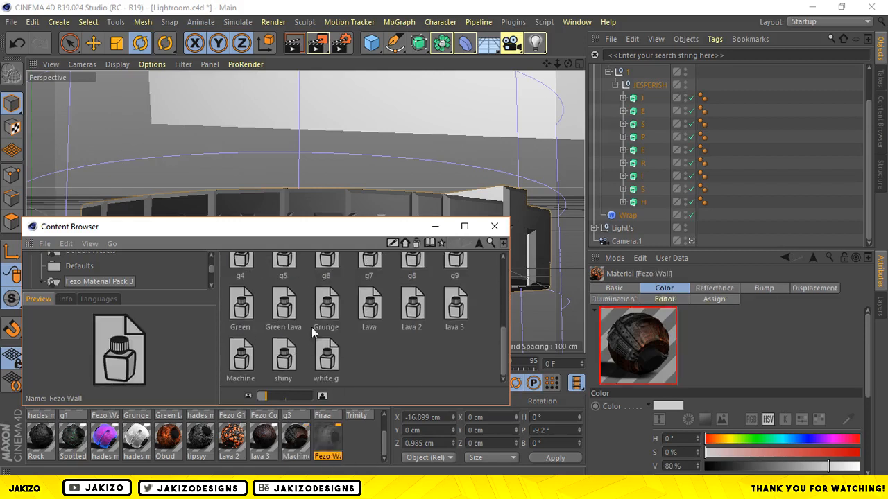
pyautogui.click(274, 320)
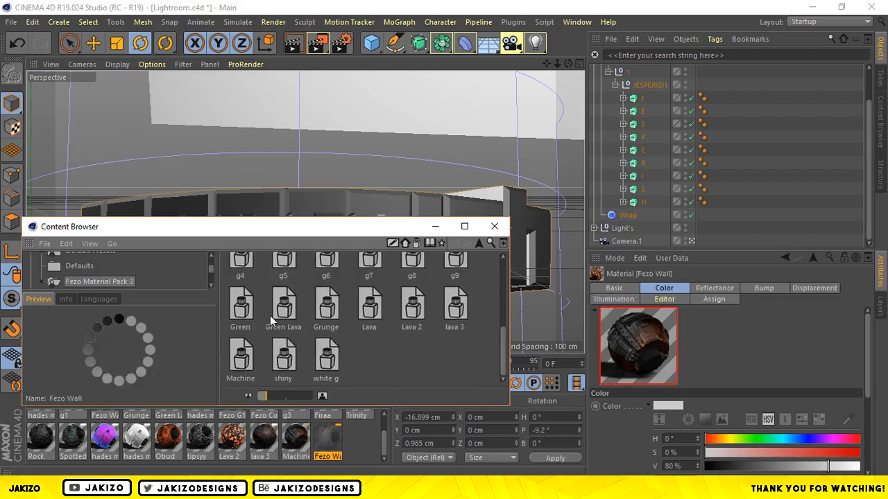
pyautogui.doubleClick(327, 319)
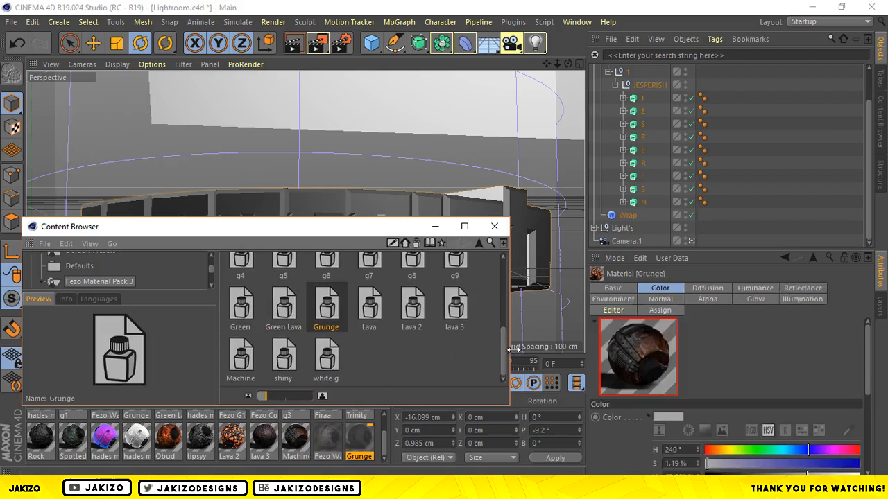
# Add another Fezo Wall and the g10 material from Fezo Material Pack 3 to the scene, and close the Content Browser.
pyautogui.moveTo(505, 352); pyautogui.dragTo(499, 309)
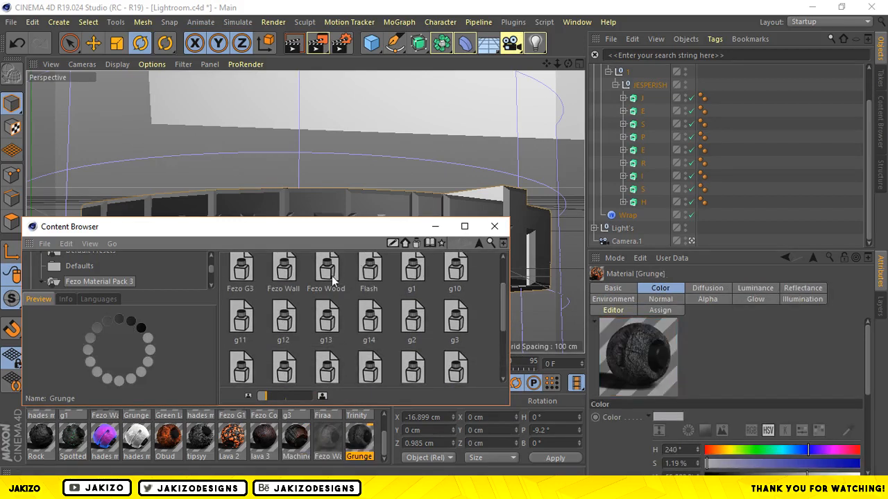
pyautogui.scroll(-3, 281, 333)
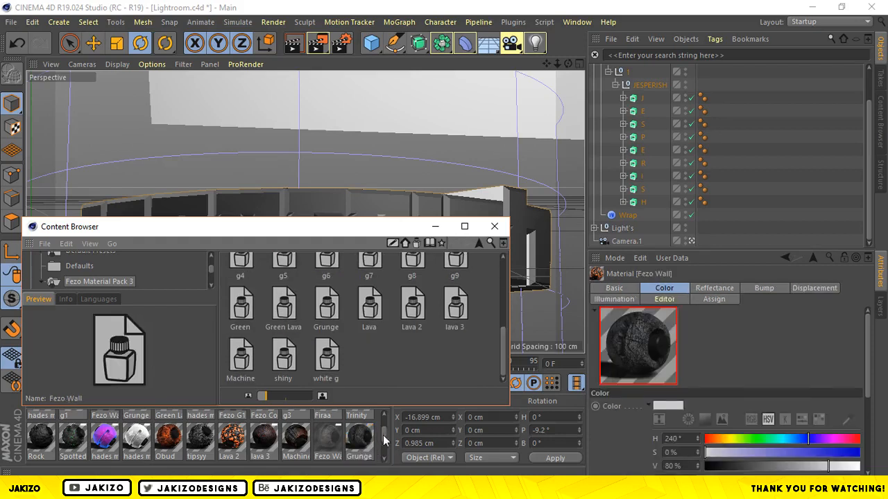
pyautogui.moveTo(385, 440); pyautogui.dragTo(386, 454)
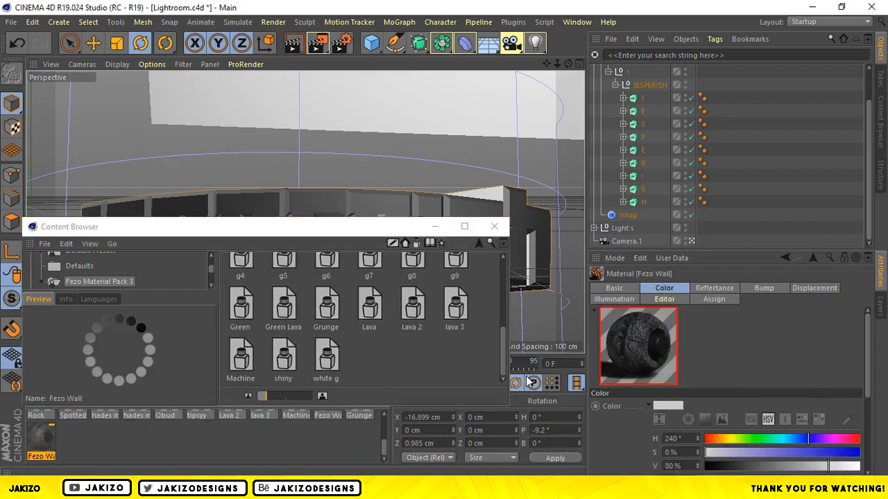
pyautogui.moveTo(502, 365); pyautogui.dragTo(501, 284)
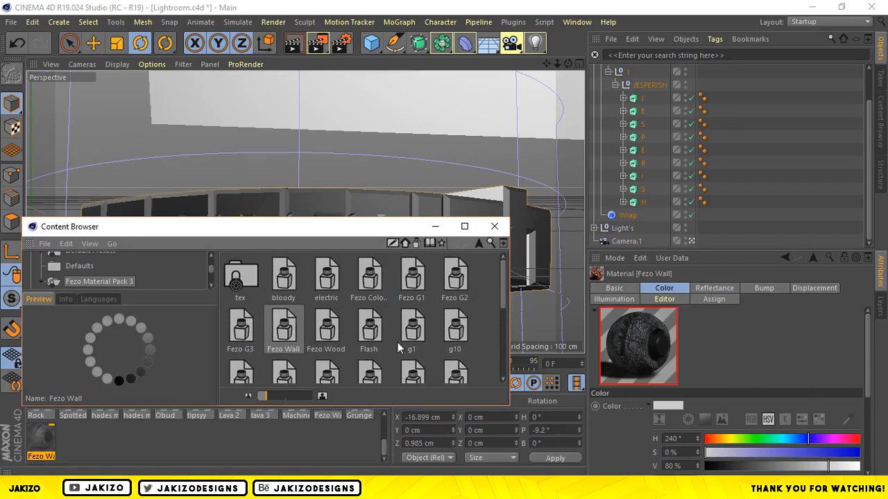
pyautogui.click(454, 326)
pyautogui.scroll(-3, 454, 326)
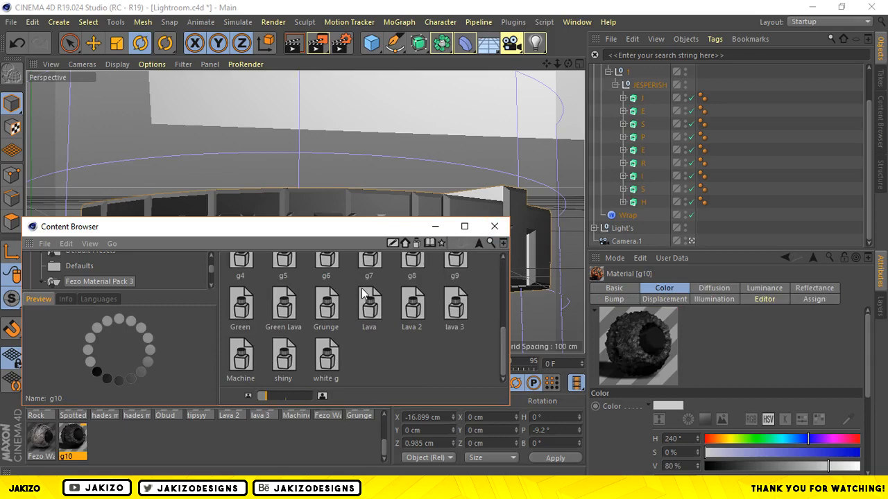
pyautogui.click(494, 226)
pyautogui.moveTo(386, 448); pyautogui.dragTo(382, 442)
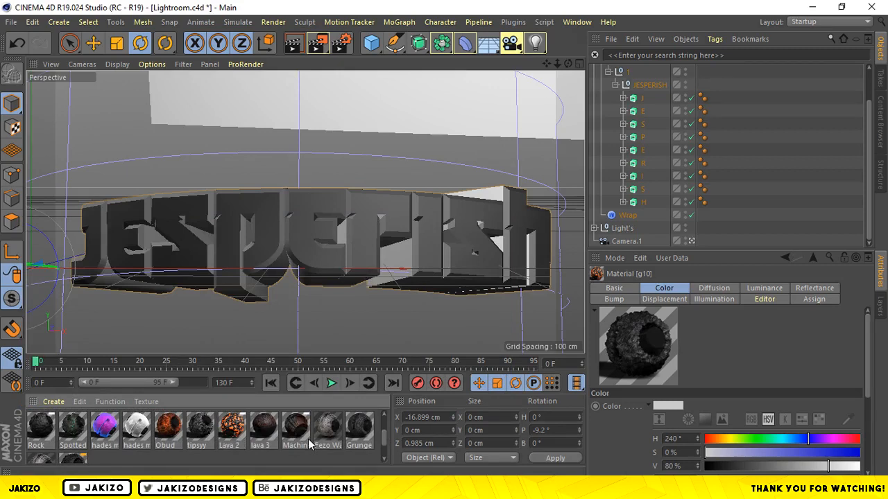
# Compare the newly added materials and assign Lava 2 and lava 3 together to the letter J.
pyautogui.click(230, 432)
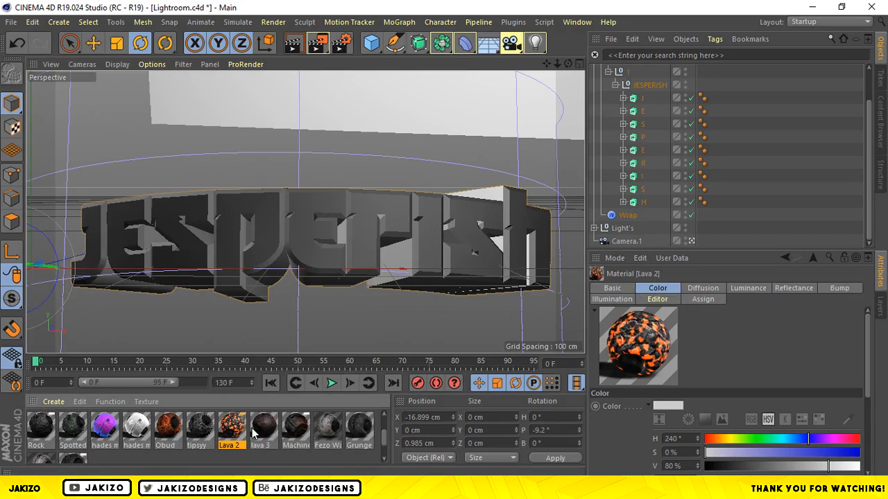
pyautogui.click(285, 434)
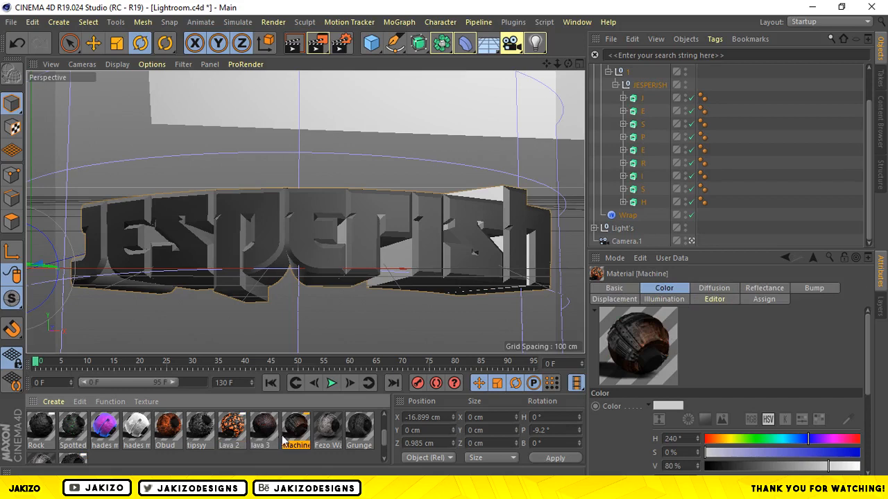
pyautogui.click(233, 436)
pyautogui.click(255, 435)
pyautogui.click(244, 435)
pyautogui.click(255, 433)
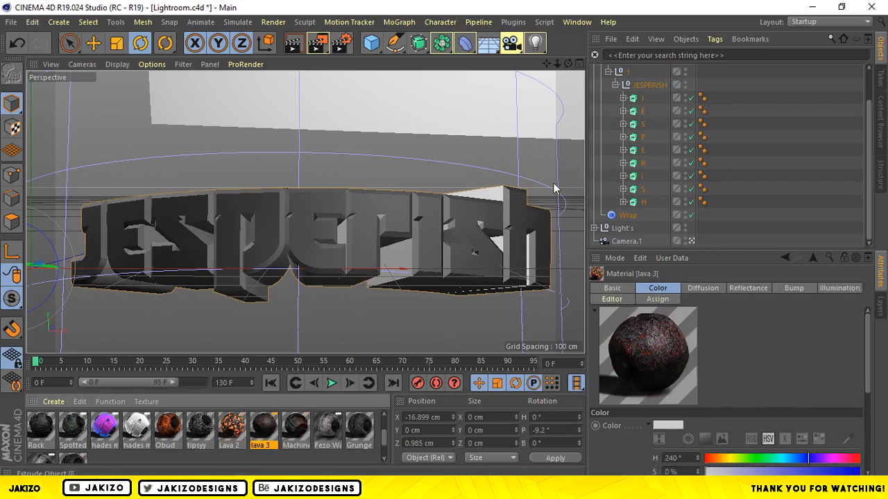
pyautogui.click(231, 431)
pyautogui.click(263, 426)
pyautogui.click(237, 424)
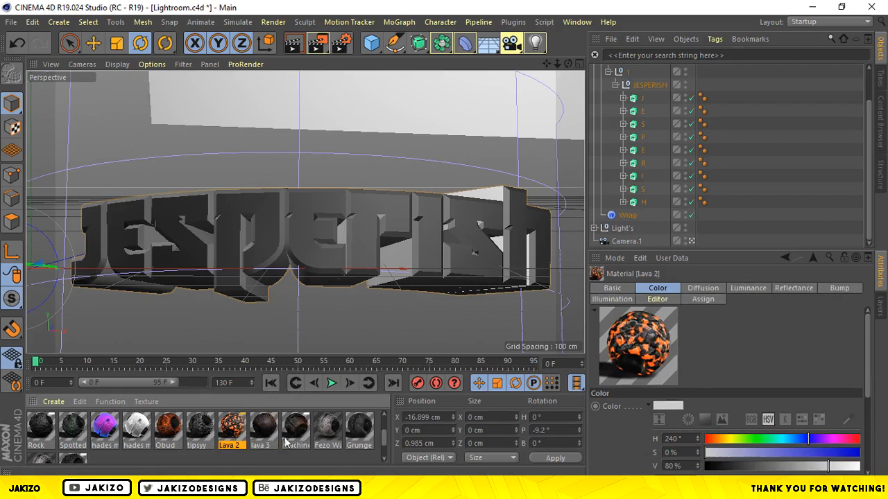
pyautogui.keyDown('shift'); pyautogui.click(258, 435); pyautogui.keyUp('shift')
pyautogui.moveTo(231, 439); pyautogui.dragTo(645, 99)
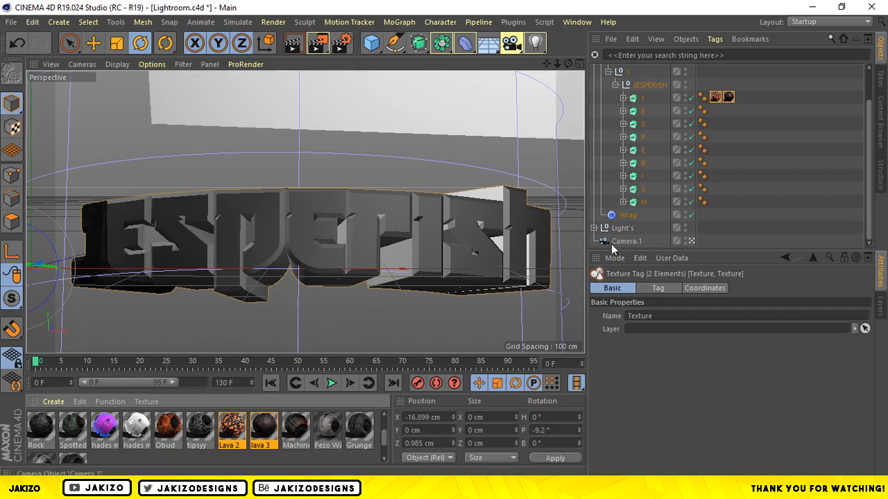
# Assign lava 3 and then Lava 2 to the first letter E of JESPERISH.
pyautogui.click(255, 458)
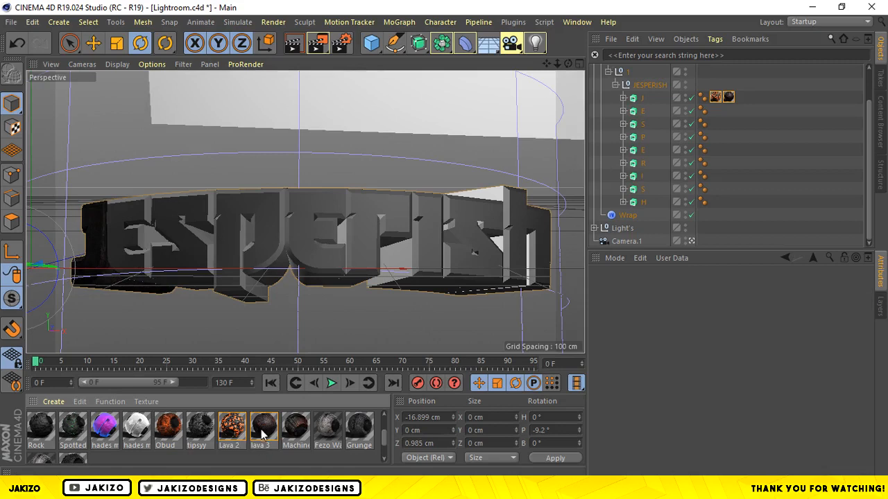
pyautogui.click(263, 435)
pyautogui.moveTo(259, 436); pyautogui.dragTo(646, 120)
pyautogui.moveTo(229, 433); pyautogui.dragTo(641, 118)
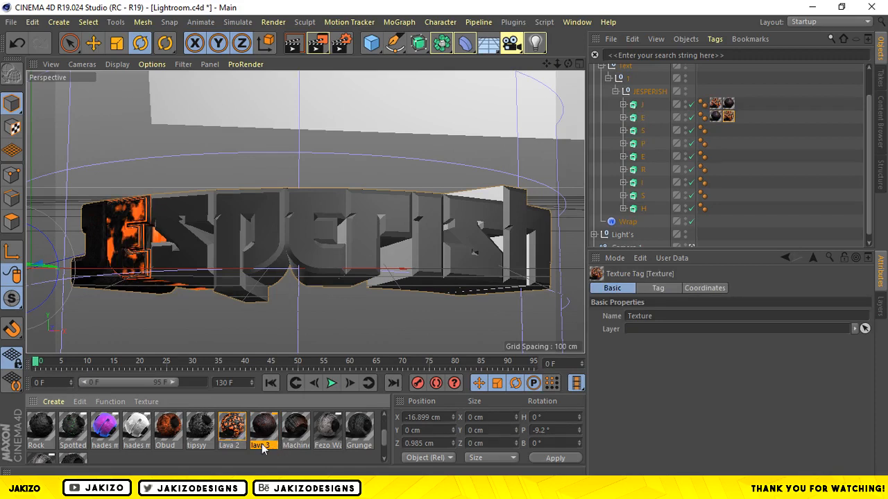
# Assign the Machine material and then Fezo Wall to the first letter S of JESPERISH.
pyautogui.click(297, 437)
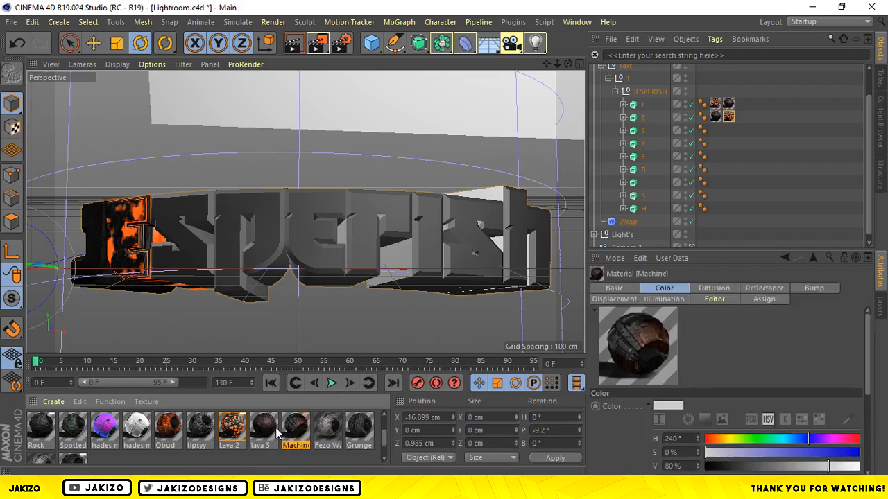
pyautogui.moveTo(299, 433); pyautogui.dragTo(640, 131)
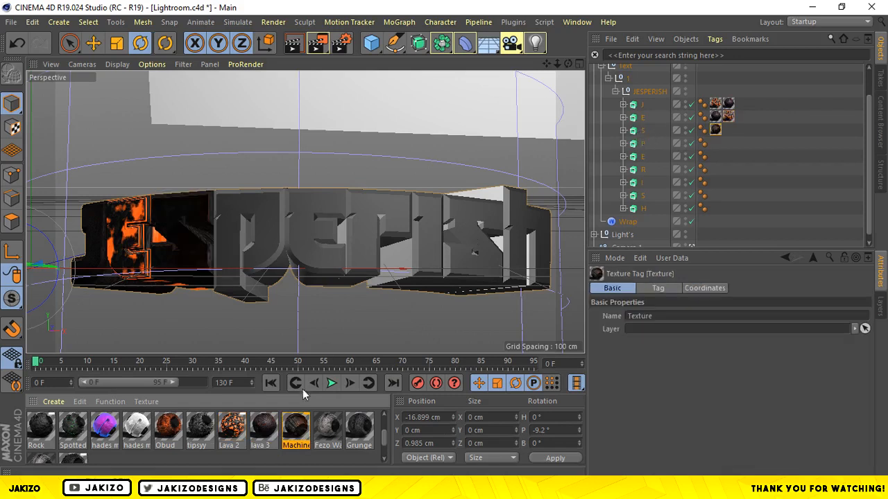
pyautogui.moveTo(323, 431); pyautogui.dragTo(650, 136)
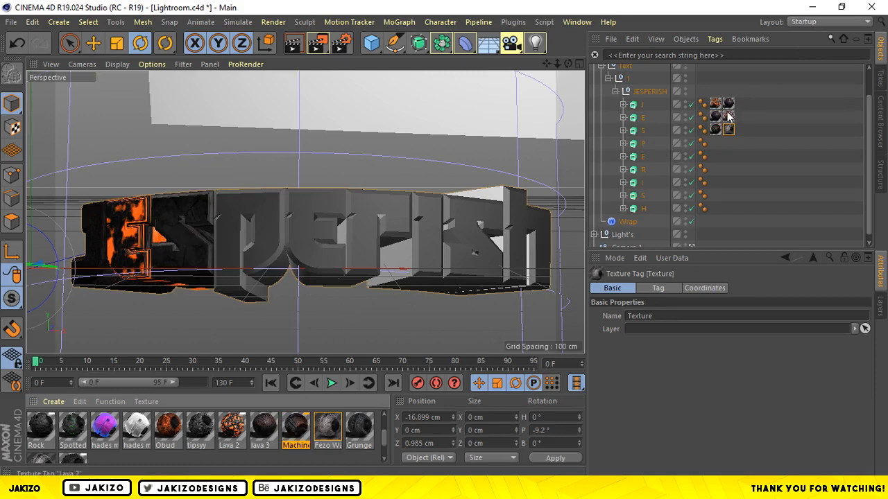
# Assign Lava 2 and then lava 3 to the letter P.
pyautogui.moveTo(235, 438); pyautogui.dragTo(554, 197)
pyautogui.moveTo(644, 141); pyautogui.dragTo(643, 143)
pyautogui.moveTo(262, 430); pyautogui.dragTo(643, 142)
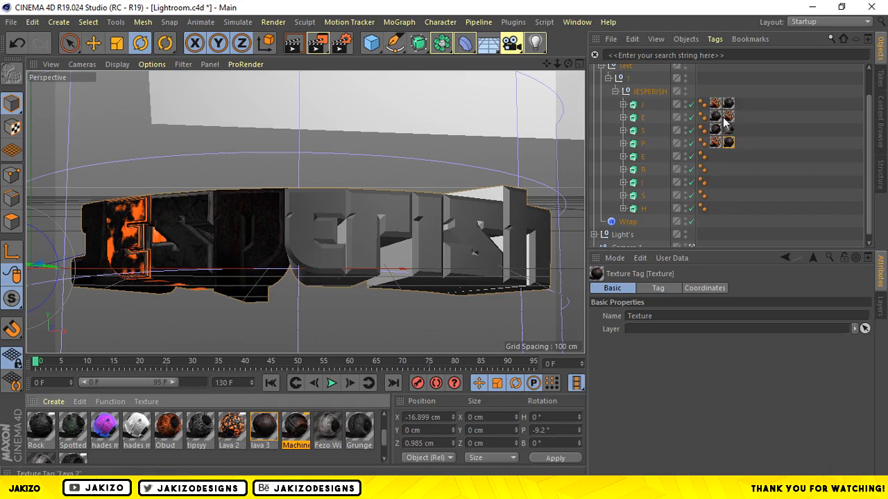
pyautogui.moveTo(297, 426); pyautogui.dragTo(598, 203)
pyautogui.moveTo(632, 161); pyautogui.dragTo(633, 157)
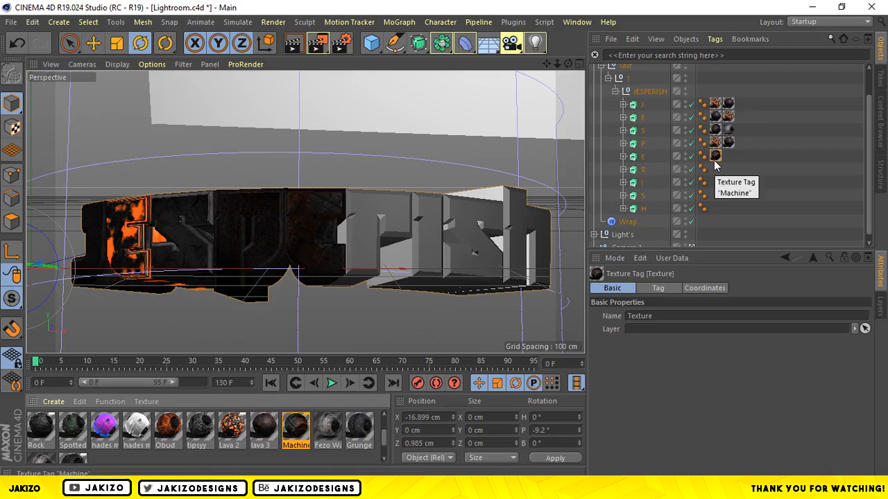
pyautogui.press('Delete')
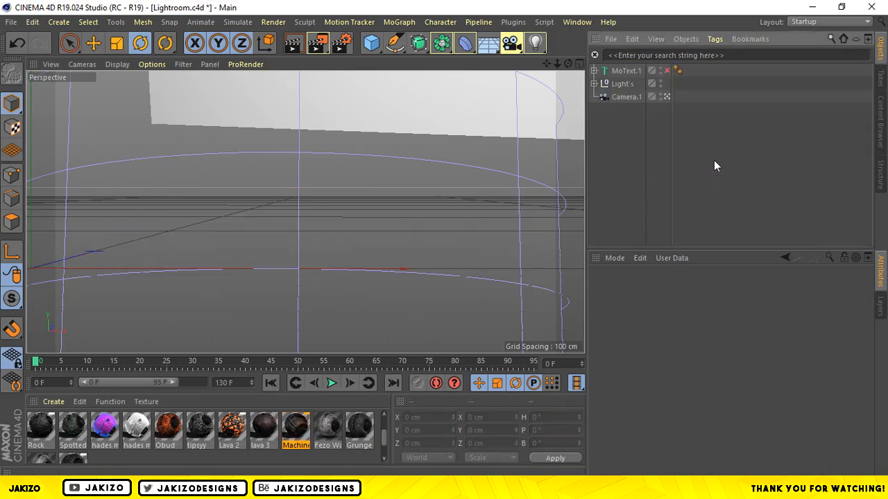
pyautogui.click(32, 22)
pyautogui.click(43, 42)
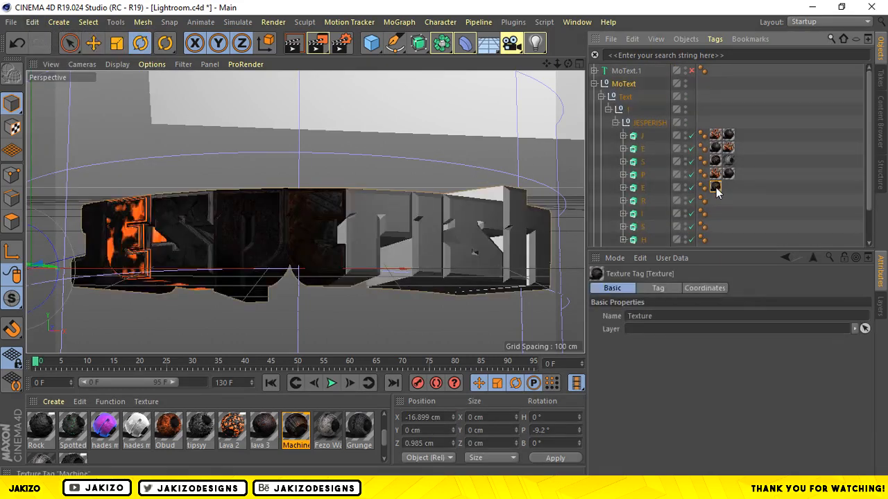
pyautogui.press('Delete')
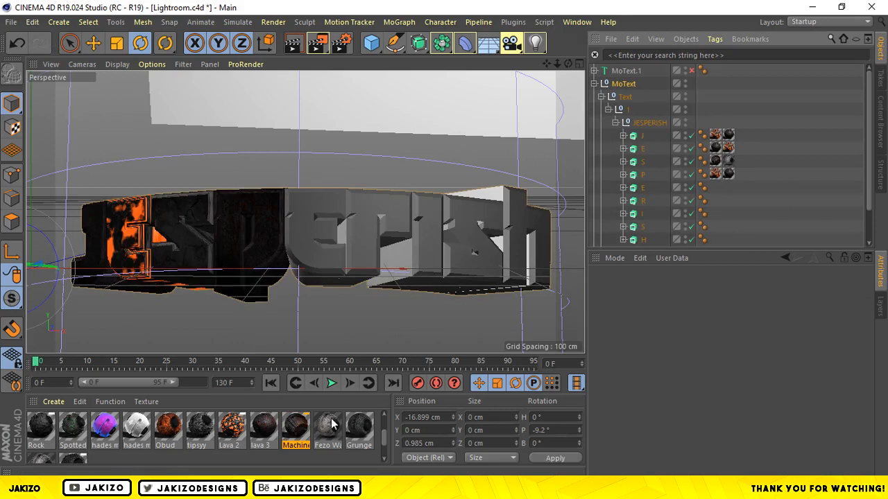
# Assign lava 3 and then Lava 2 to the second letter E, and Machine and then Fezo Wall to the letter R.
pyautogui.moveTo(263, 427); pyautogui.dragTo(660, 186)
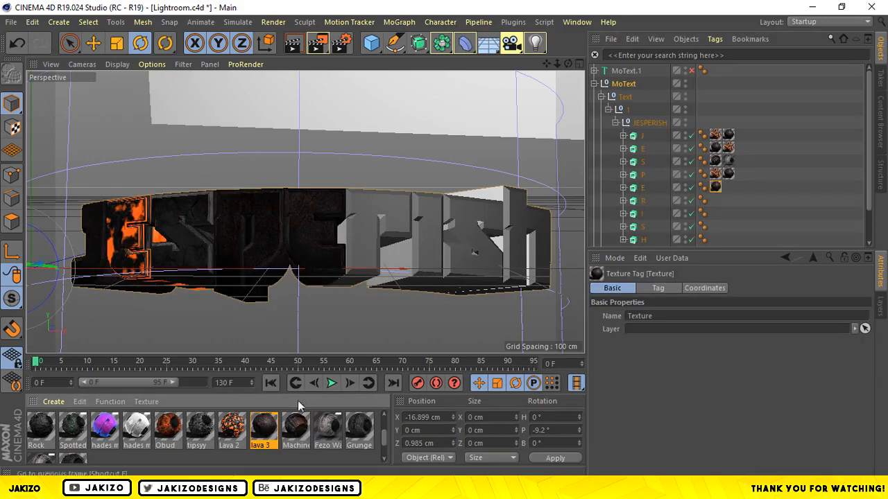
pyautogui.moveTo(537, 258); pyautogui.dragTo(643, 187)
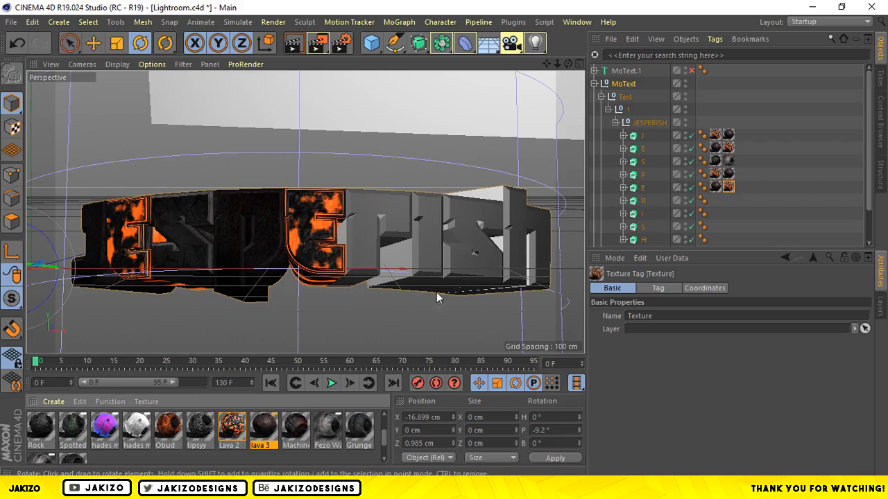
pyautogui.moveTo(302, 433); pyautogui.dragTo(646, 202)
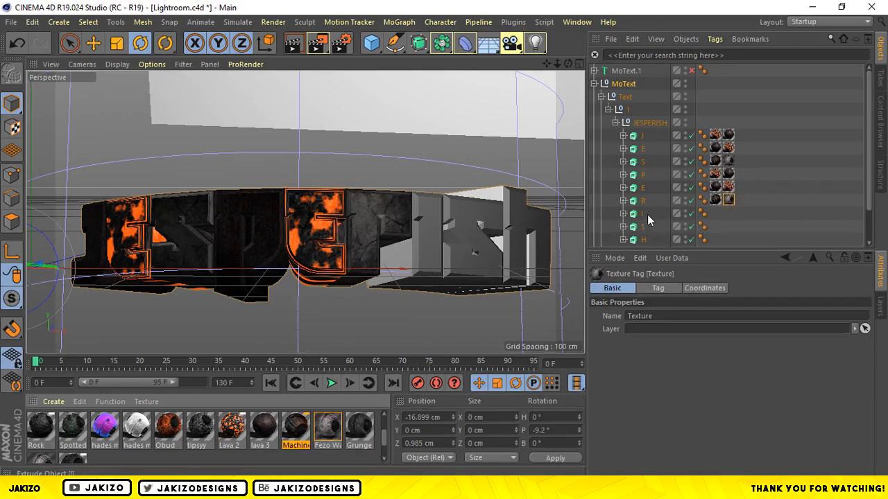
# Assign Lava 2 and then lava 3 to the letter I, and lava 3 and then Lava 2 to the second letter S.
pyautogui.moveTo(236, 437); pyautogui.dragTo(643, 219)
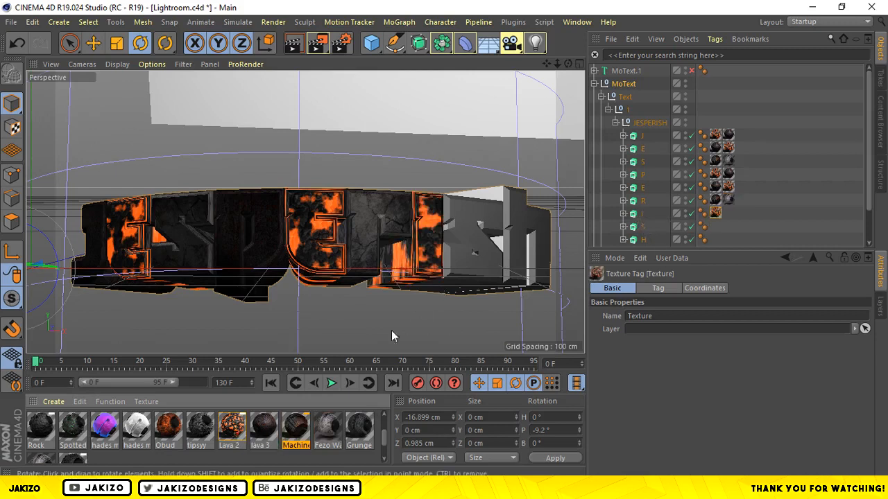
pyautogui.moveTo(266, 435); pyautogui.dragTo(652, 212)
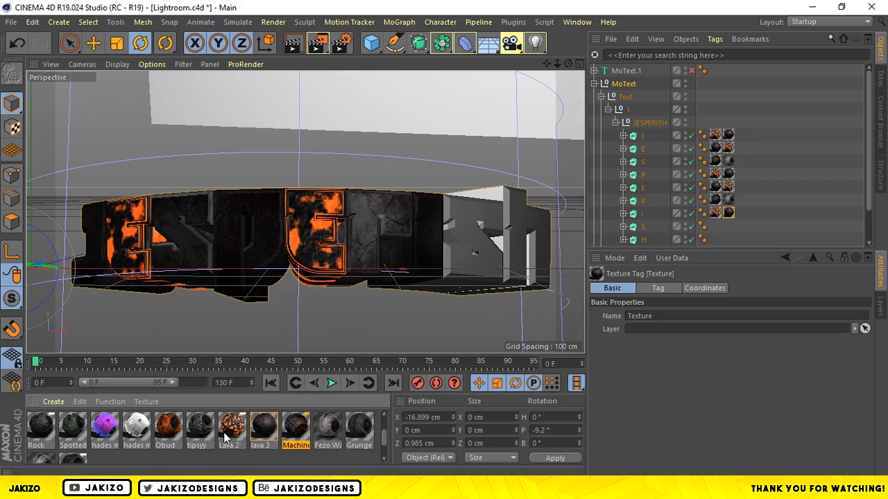
pyautogui.click(262, 433)
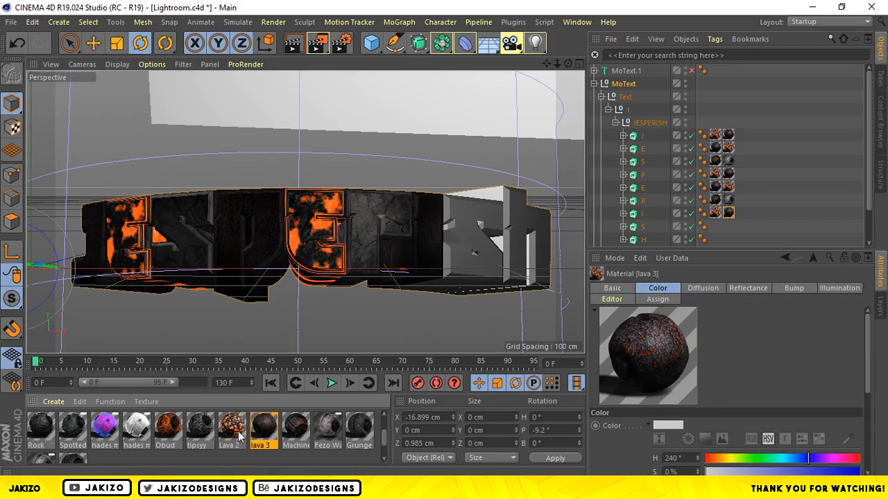
pyautogui.moveTo(511, 330); pyautogui.dragTo(655, 228)
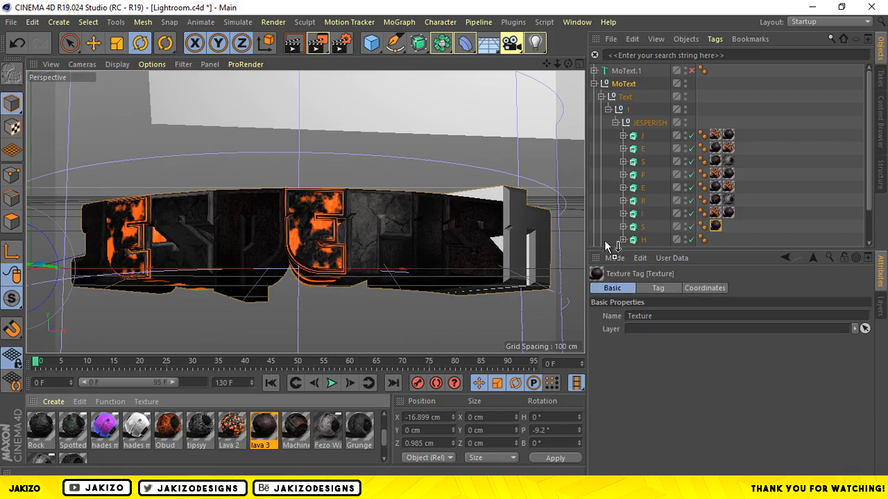
pyautogui.scroll(-2, 642, 193)
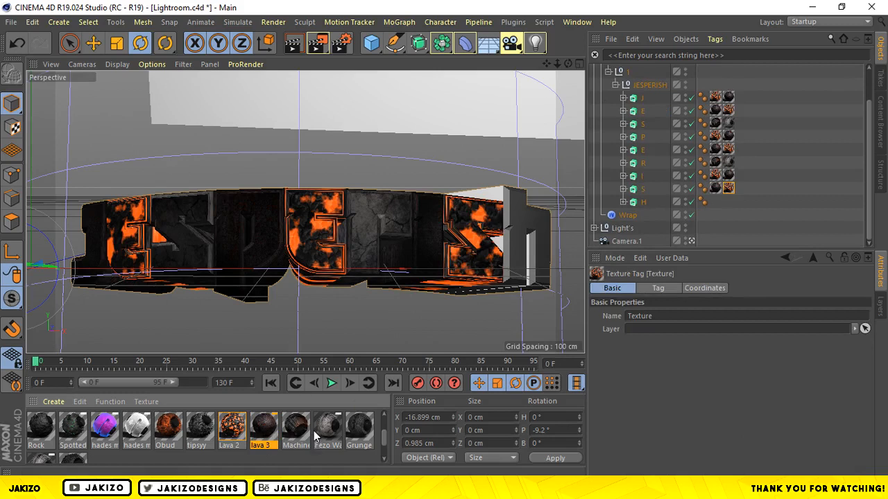
# Assign the Machine material and then Fezo Wall to the final letter H.
pyautogui.moveTo(297, 427); pyautogui.dragTo(666, 123)
pyautogui.moveTo(638, 217); pyautogui.dragTo(639, 203)
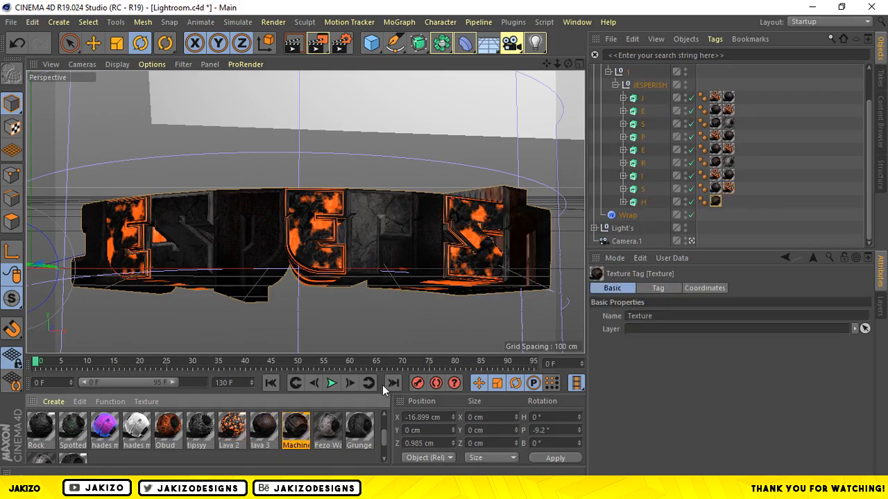
pyautogui.moveTo(325, 436); pyautogui.dragTo(645, 203)
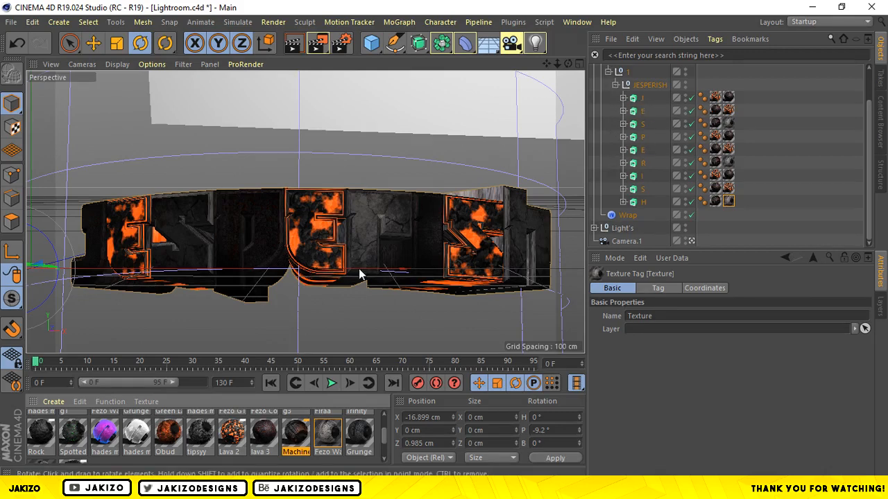
# Scale the letter J up uniformly to about 61.8 cm wide and shift it outward to about X -5.2 cm.
pyautogui.click(642, 99)
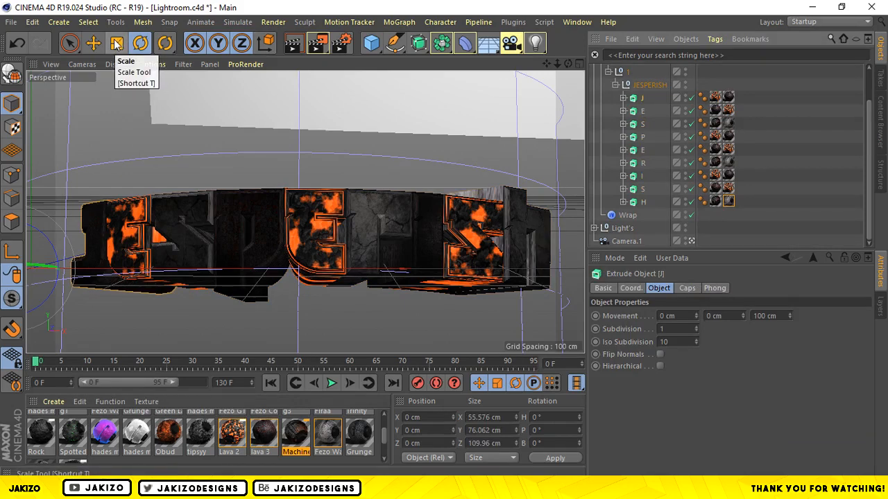
pyautogui.click(117, 45)
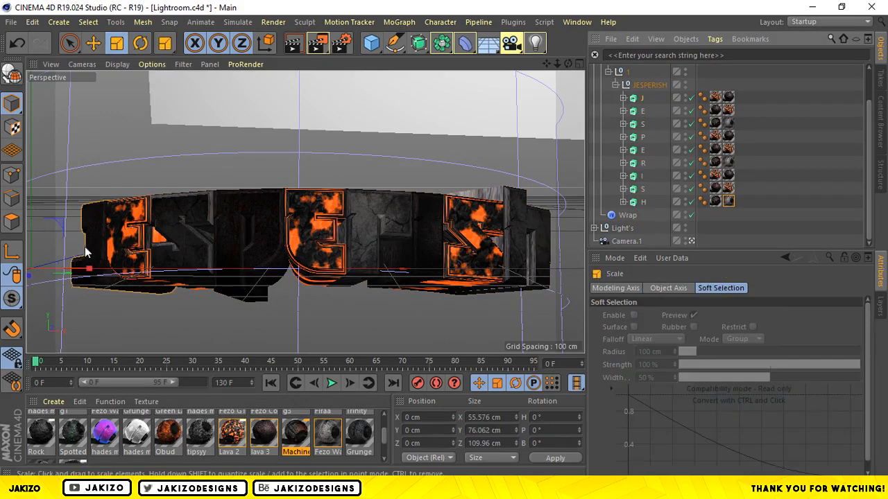
pyautogui.moveTo(558, 63); pyautogui.dragTo(358, 140)
pyautogui.moveTo(126, 235); pyautogui.dragTo(167, 209)
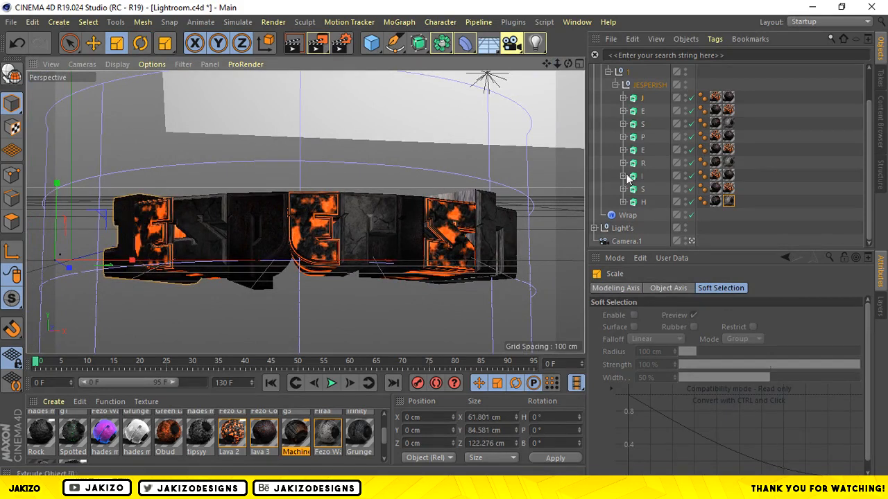
pyautogui.press('e')
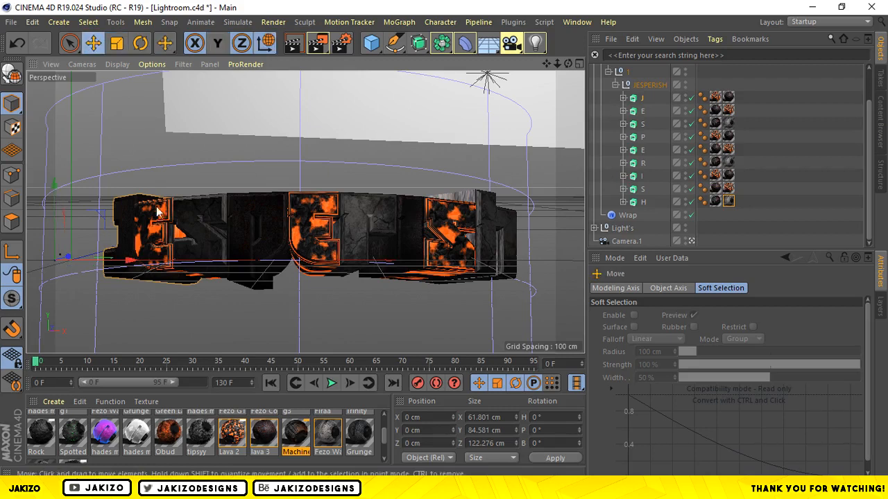
pyautogui.moveTo(134, 269); pyautogui.dragTo(125, 257)
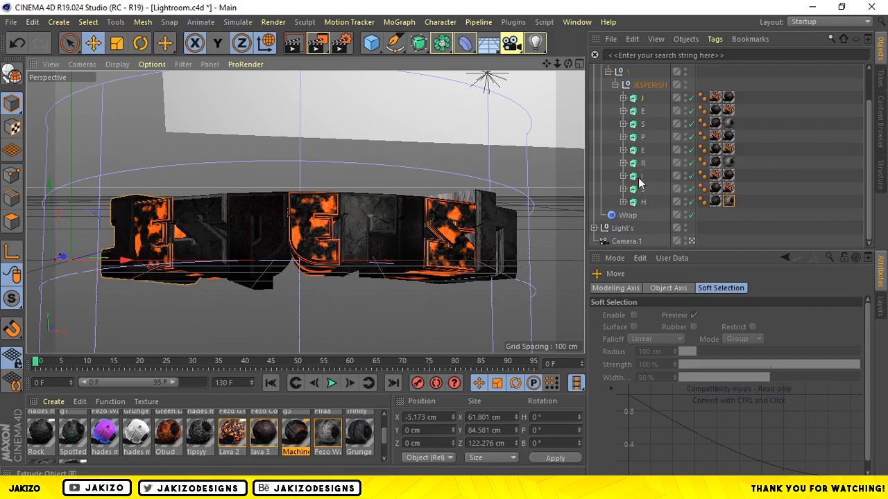
# Scale the final letter H down to about 64.2 cm wide and nudge it along X to about 433.8 cm.
pyautogui.click(642, 202)
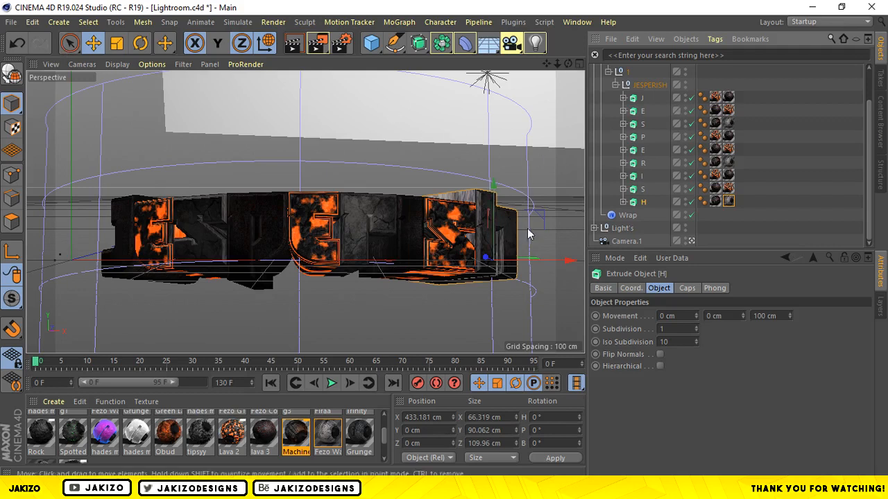
pyautogui.press('t')
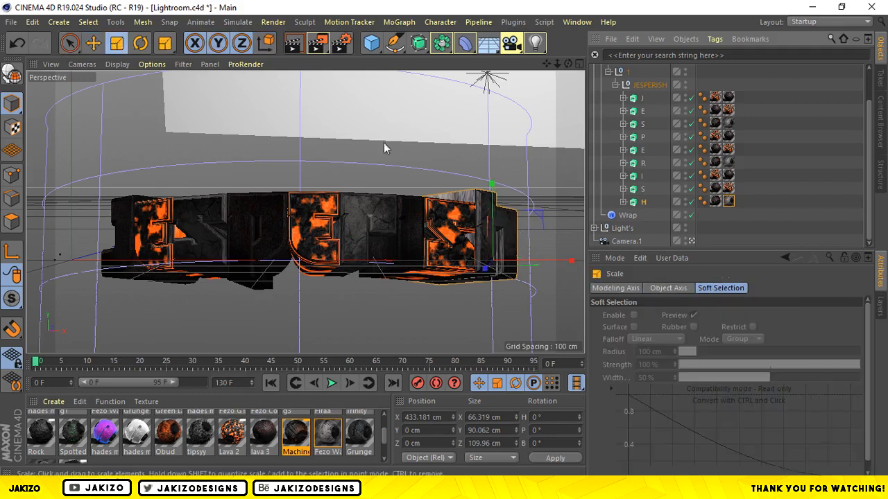
pyautogui.moveTo(513, 216); pyautogui.dragTo(531, 194)
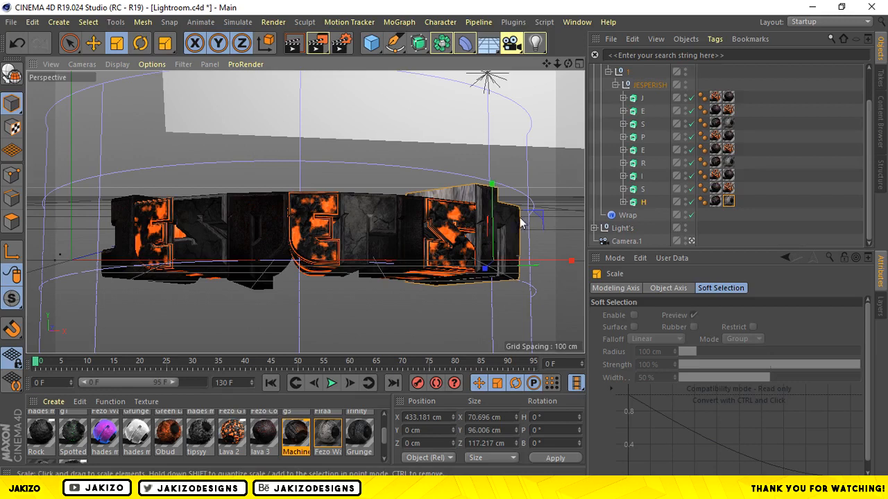
pyautogui.moveTo(514, 220); pyautogui.dragTo(493, 261)
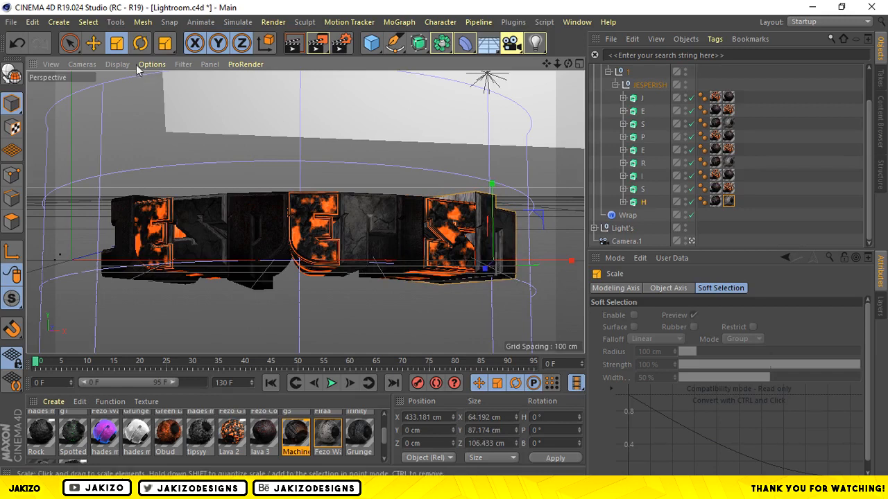
pyautogui.press('e')
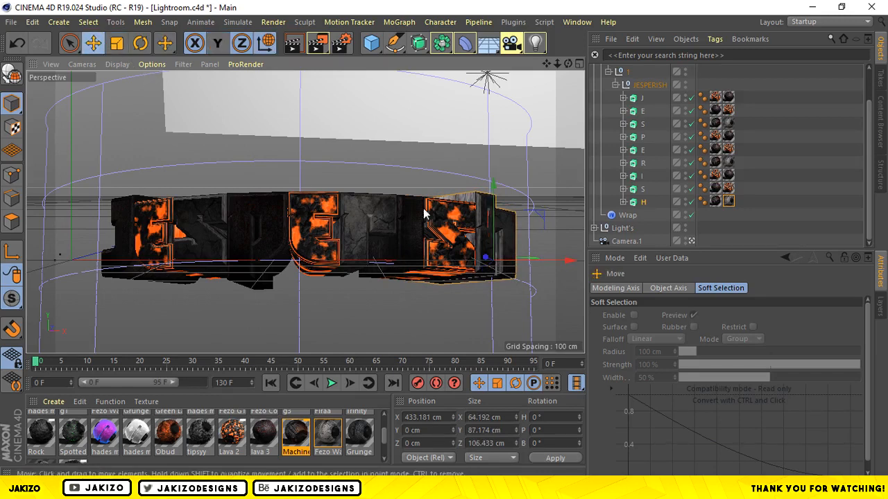
pyautogui.moveTo(501, 263); pyautogui.dragTo(503, 265)
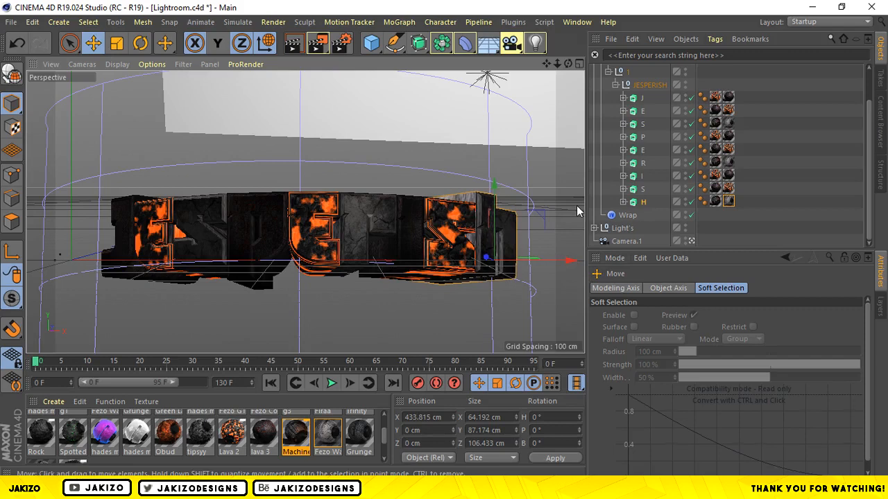
# Collapse the MoText hierarchy in the object list, frame the text closer, and deselect everything.
pyautogui.click(616, 84)
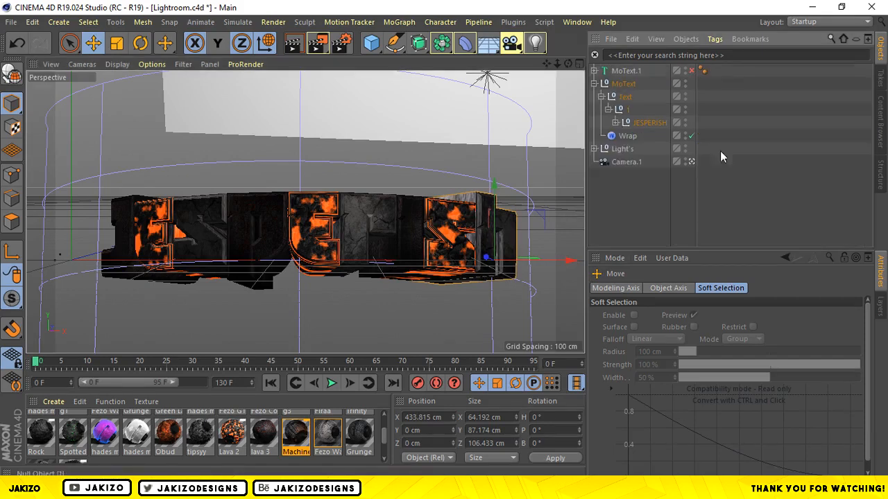
pyautogui.click(601, 97)
pyautogui.click(595, 84)
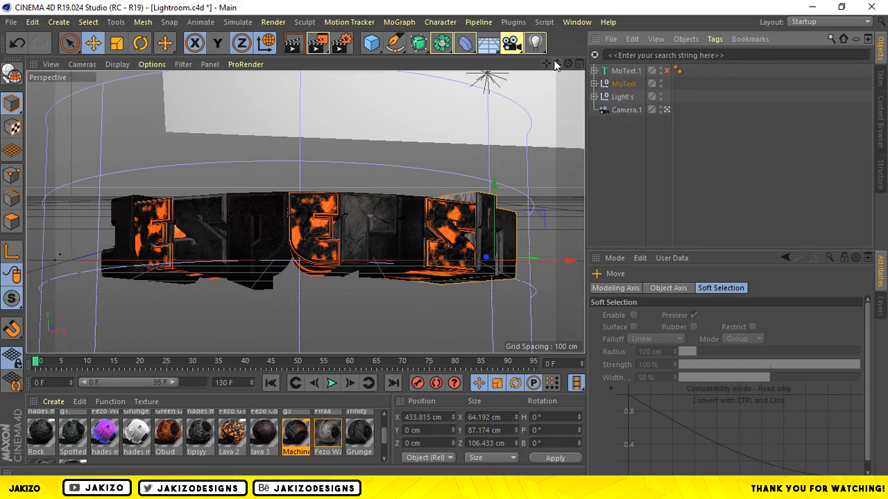
pyautogui.moveTo(557, 64); pyautogui.dragTo(587, 64)
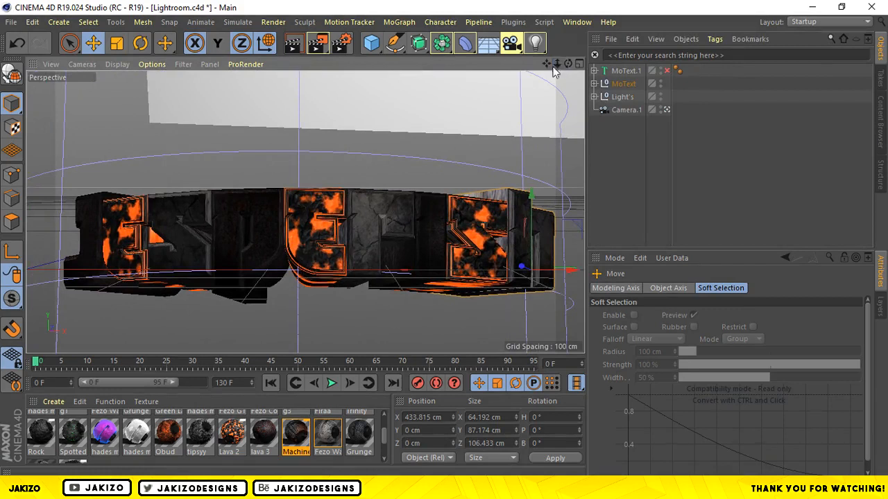
pyautogui.click(662, 151)
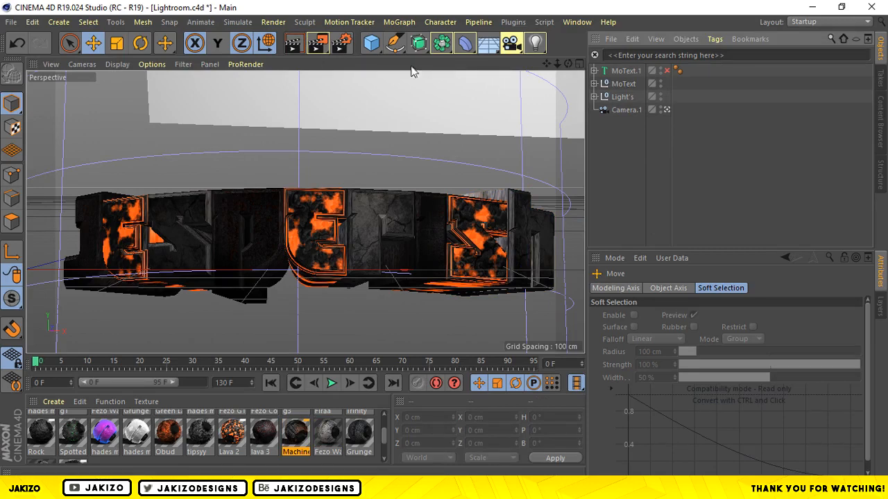
# Review the render settings for the saved image file and for the output size and frame range.
pyautogui.click(339, 45)
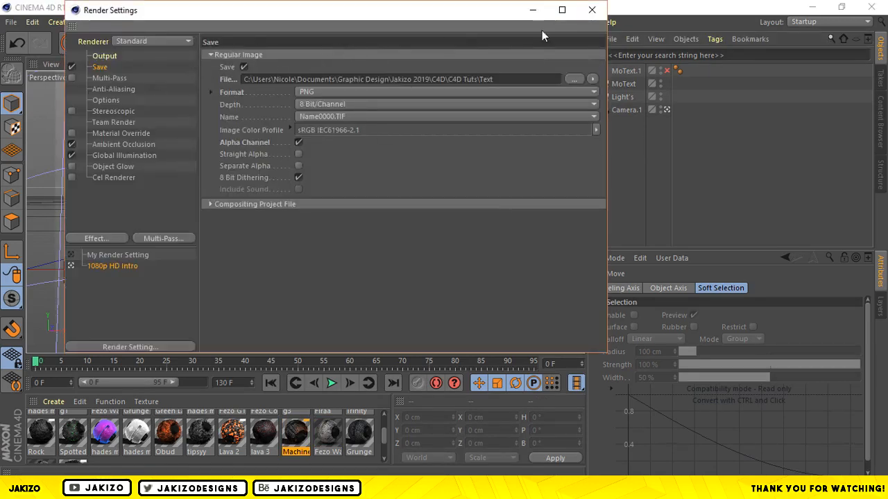
pyautogui.click(591, 10)
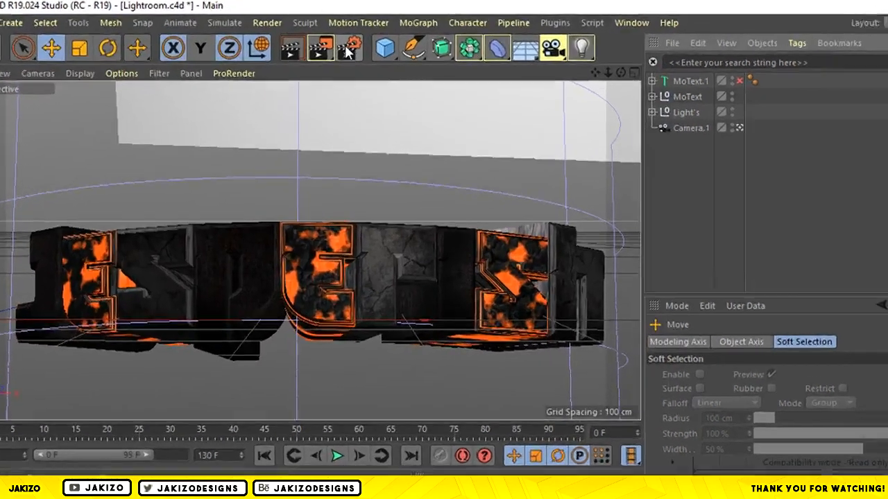
pyautogui.click(347, 47)
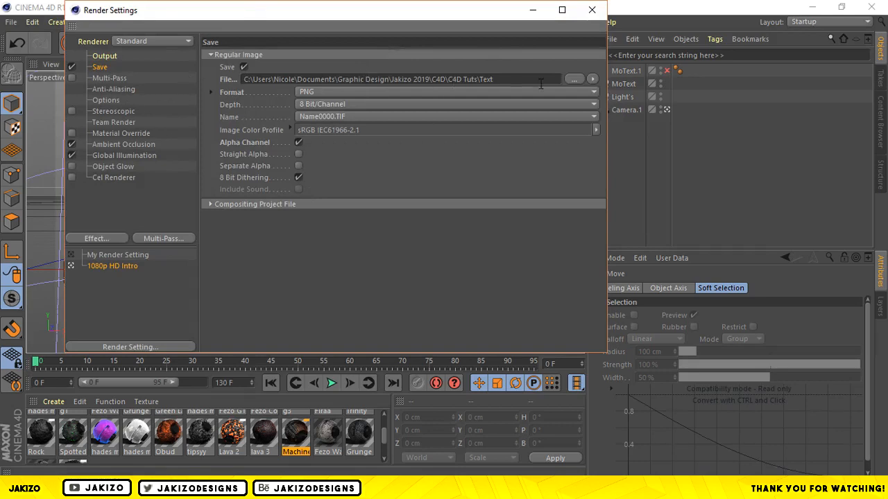
pyautogui.click(229, 80)
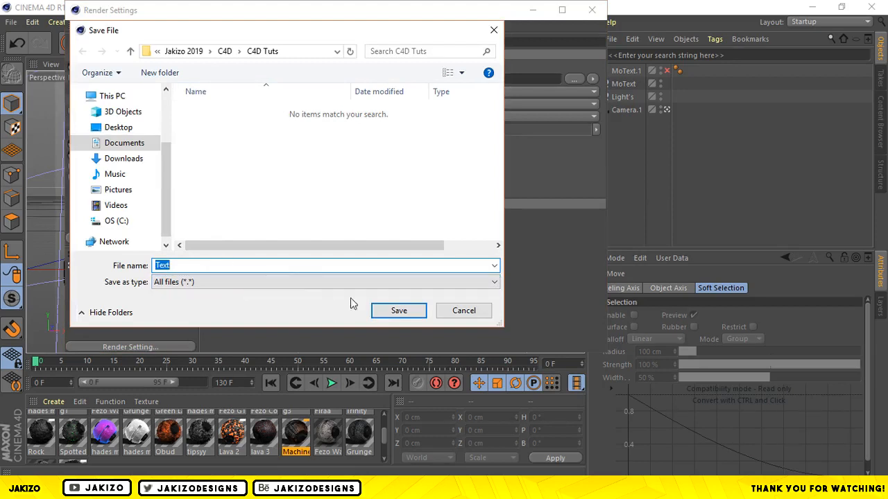
pyautogui.click(412, 314)
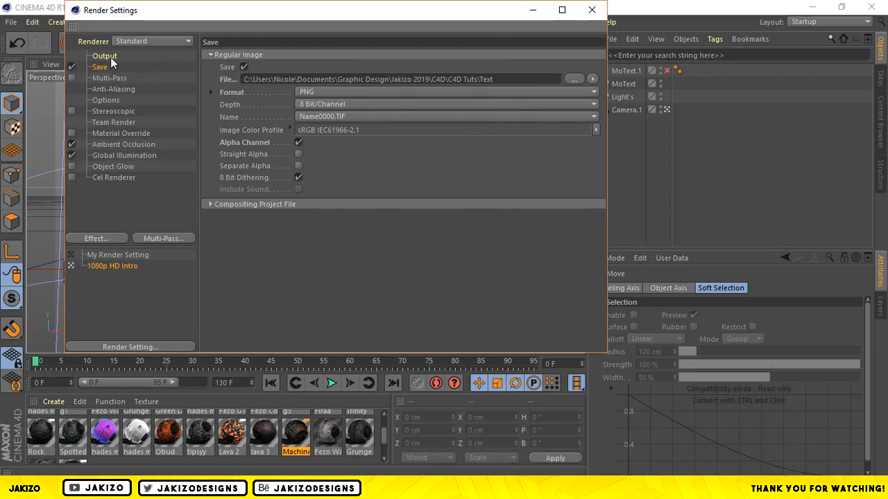
pyautogui.click(109, 60)
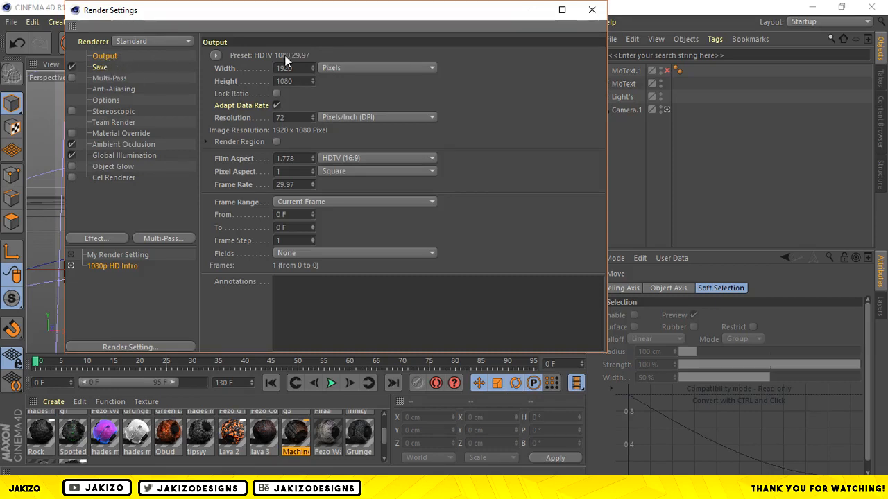
pyautogui.click(590, 11)
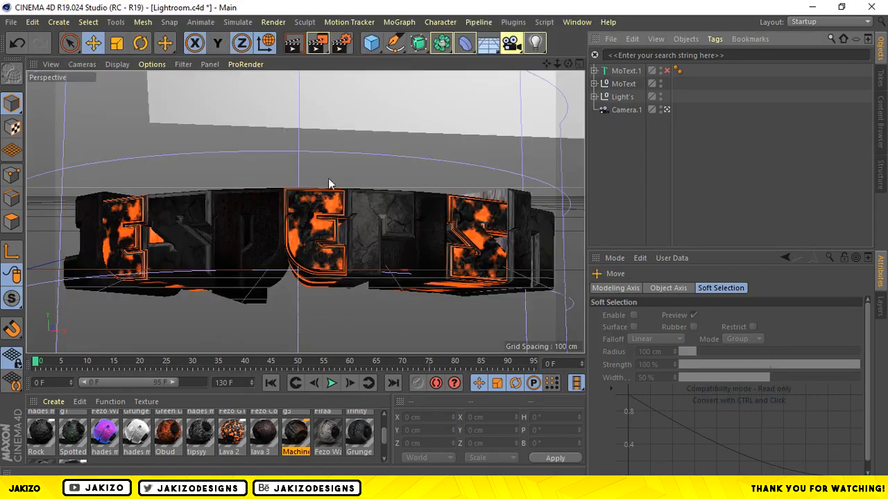
# Set the render to save as Text in the C4D Tutorials folder and render the scene to the Picture Viewer.
pyautogui.click(336, 49)
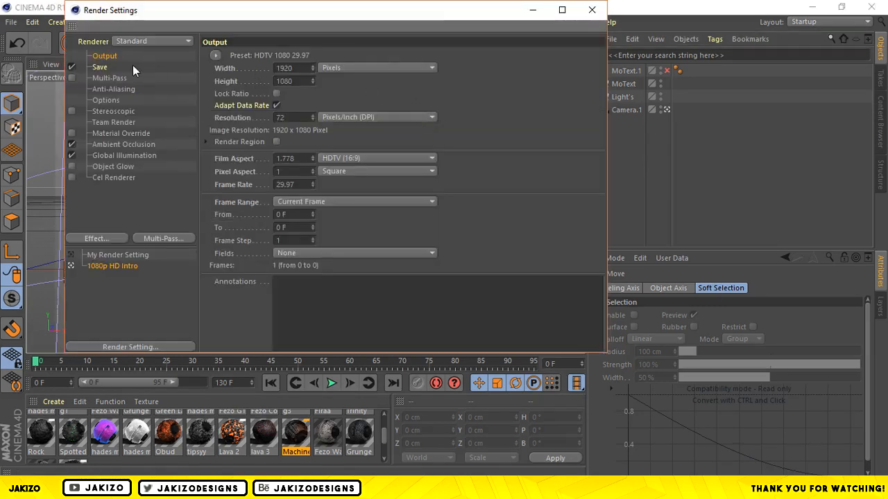
pyautogui.click(132, 66)
pyautogui.click(570, 78)
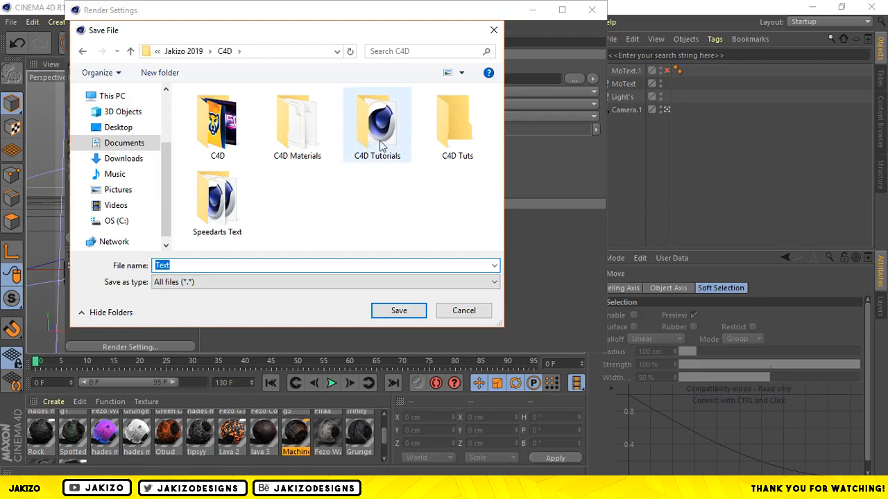
pyautogui.click(381, 141)
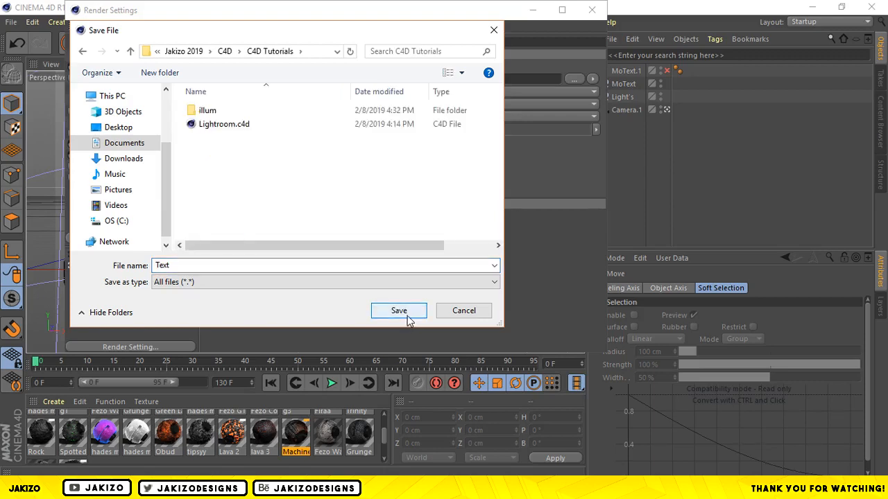
pyautogui.click(403, 311)
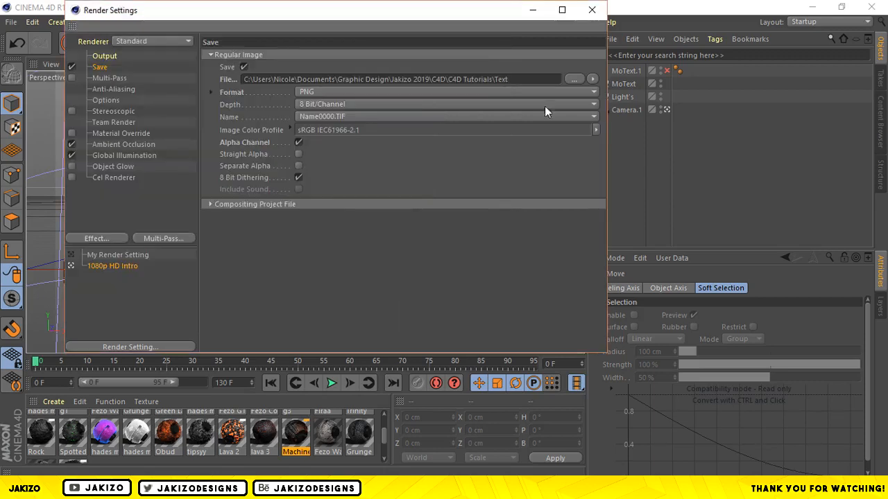
pyautogui.click(591, 9)
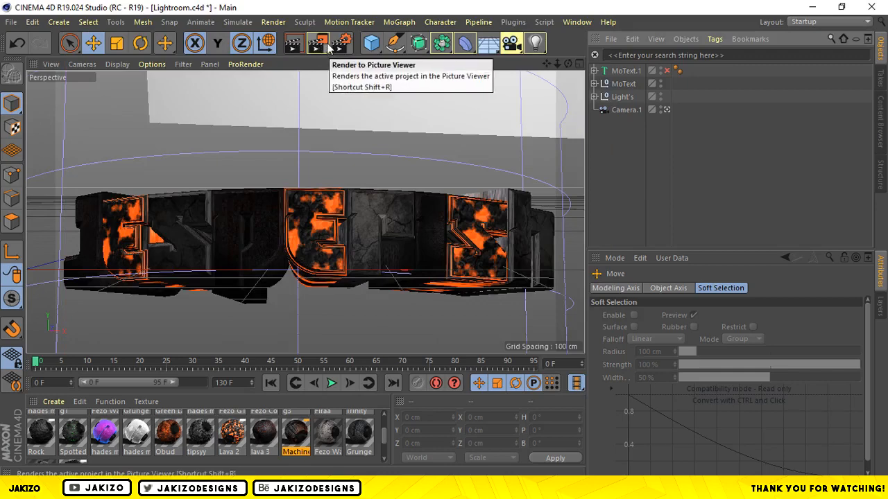
pyautogui.click(321, 46)
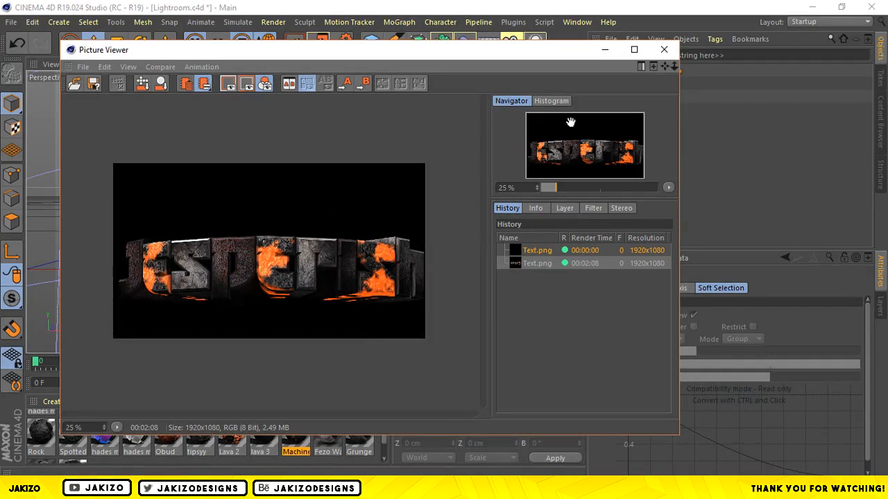
pyautogui.click(663, 50)
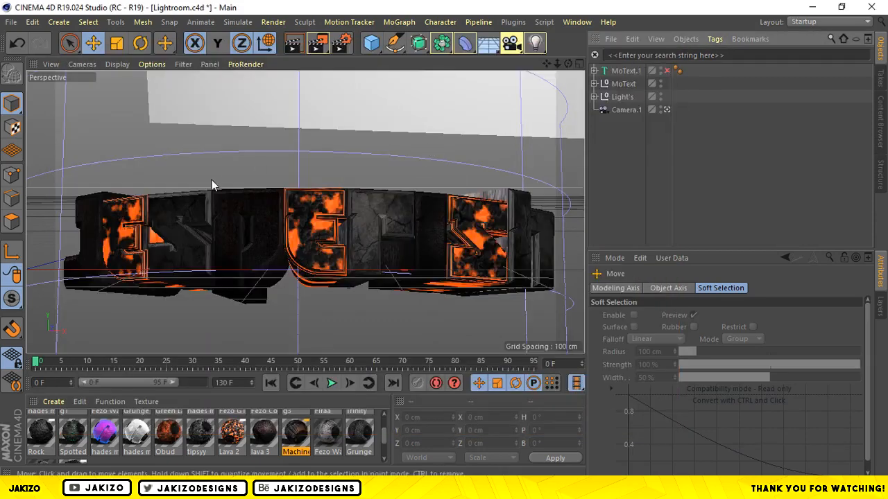
# Save the project as a new file named Jesperish Render in the C4D Tutorials folder.
pyautogui.click(11, 22)
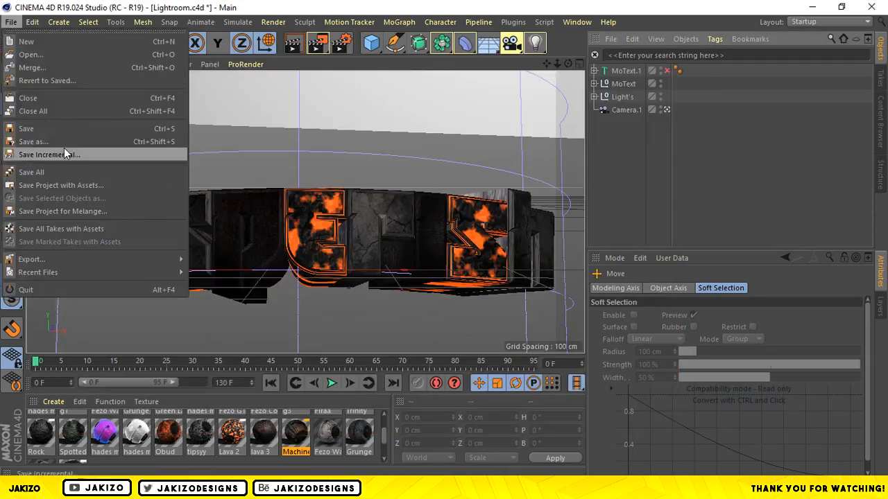
pyautogui.click(64, 146)
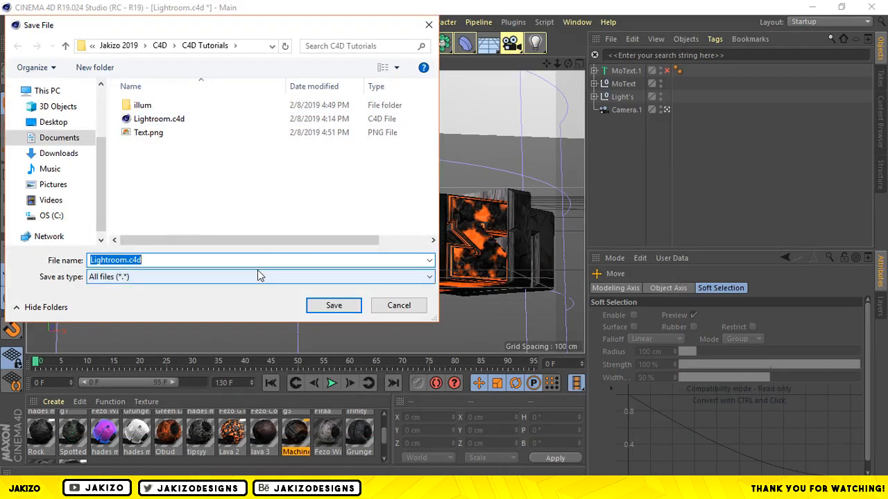
pyautogui.write('Jeserpish Rendr')
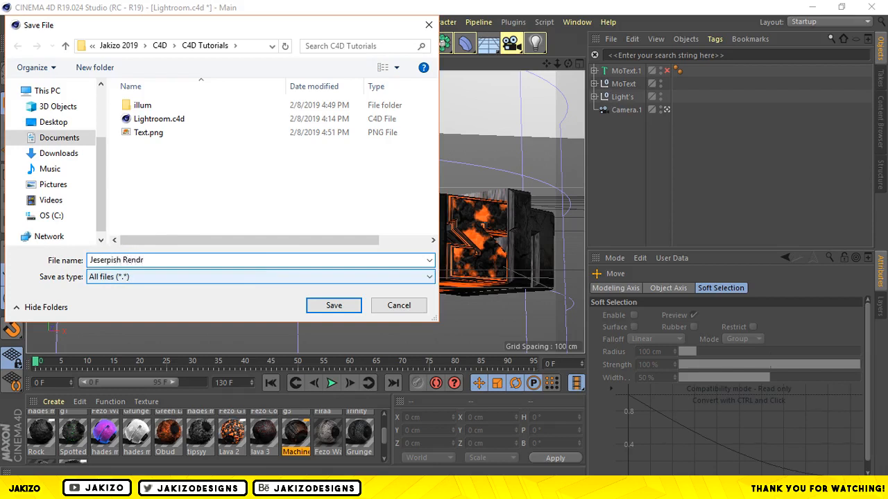
pyautogui.press('BackSpace')
pyautogui.write('er')
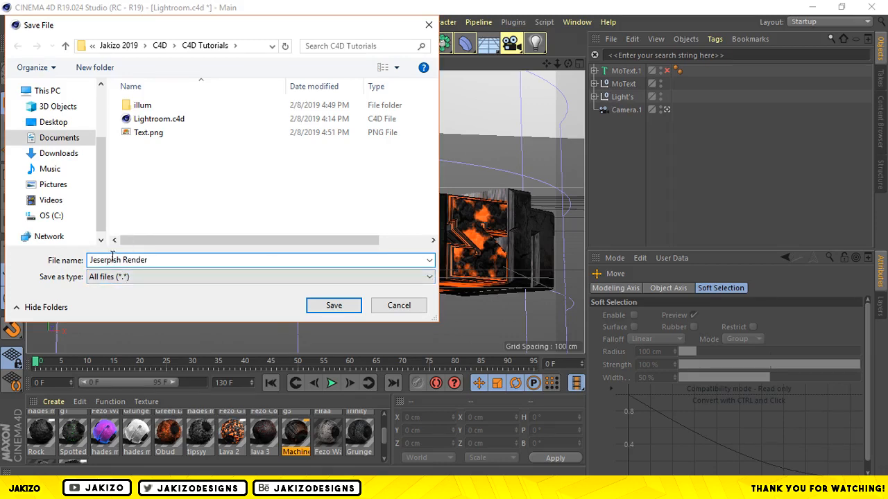
pyautogui.moveTo(212, 28); pyautogui.dragTo(521, 60)
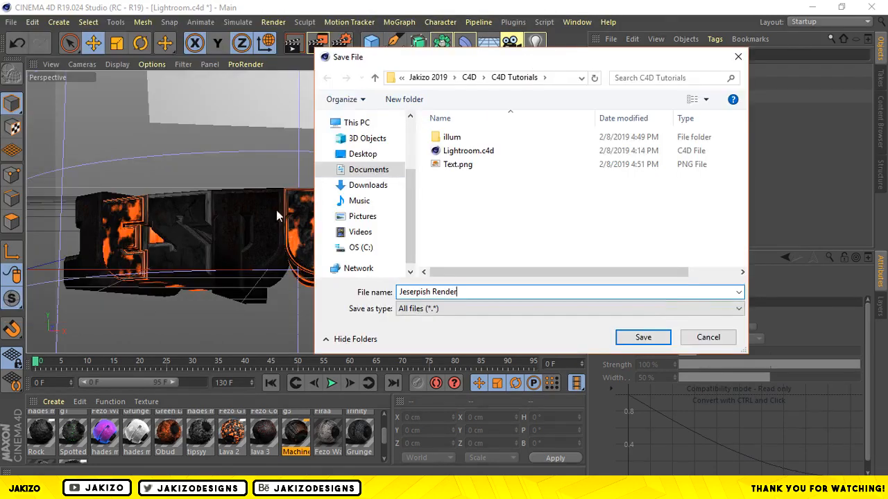
pyautogui.click(417, 292)
pyautogui.press('BackSpace')
pyautogui.press('BackSpace')
pyautogui.write('er')
pyautogui.click(643, 338)
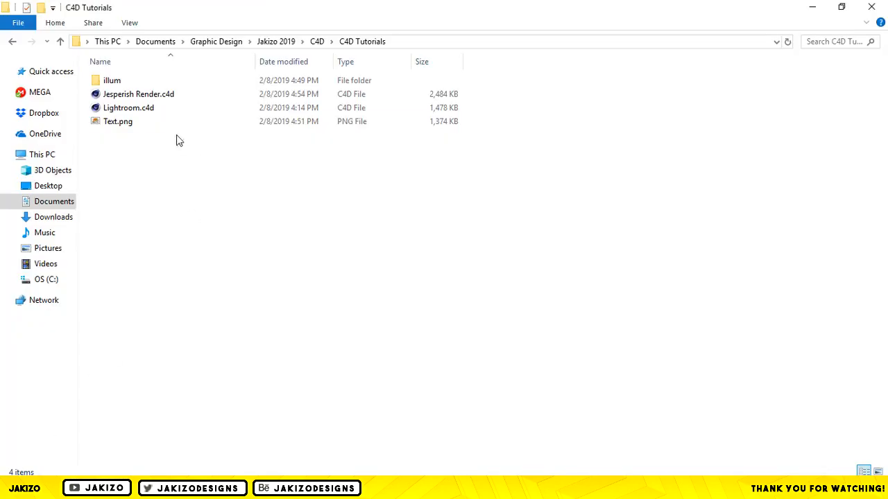
# View the rendered Text.png from the C4D Tutorials folder in Windows Photo Viewer and close it.
pyautogui.doubleClick(169, 126)
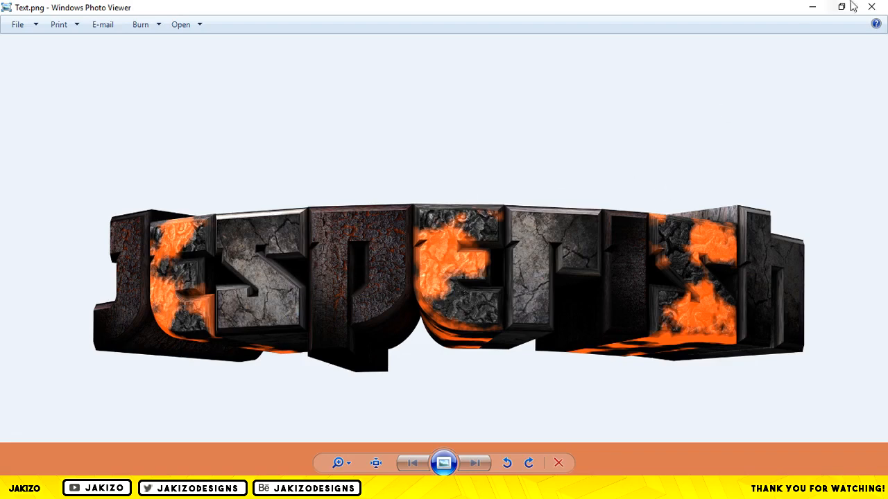
pyautogui.click(871, 7)
pyautogui.press('Up')
pyautogui.press('Up')
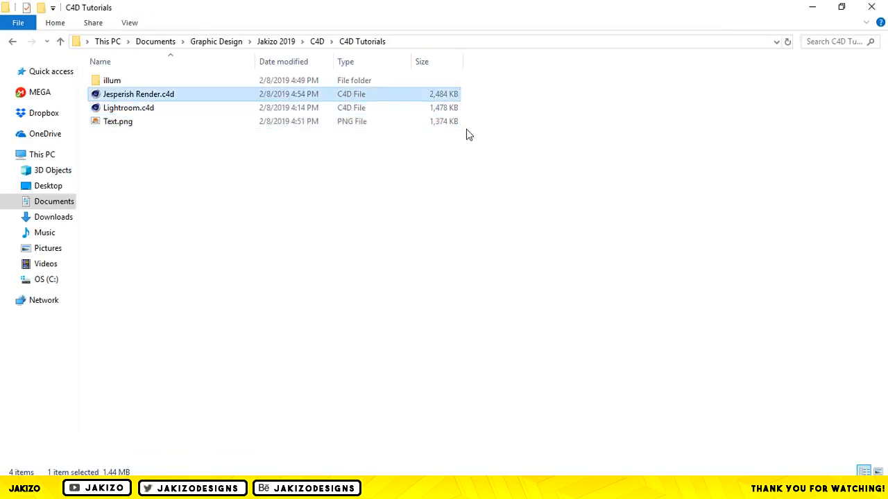
pyautogui.press('Down')
pyautogui.press('Down')
pyautogui.press('Return')
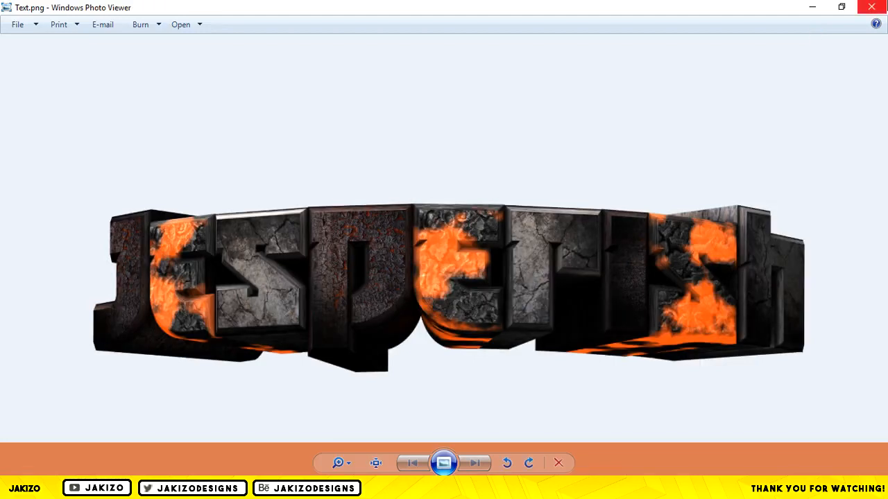
pyautogui.click(871, 7)
pyautogui.click(440, 159)
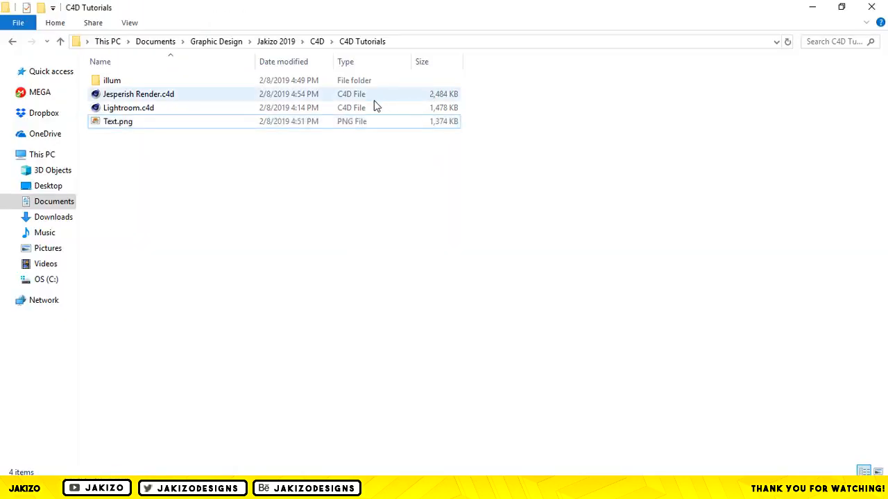
# Switch to Cinema 4D to check the saved project and return to the C4D Tutorials folder in File Explorer.
pyautogui.click(104, 489)
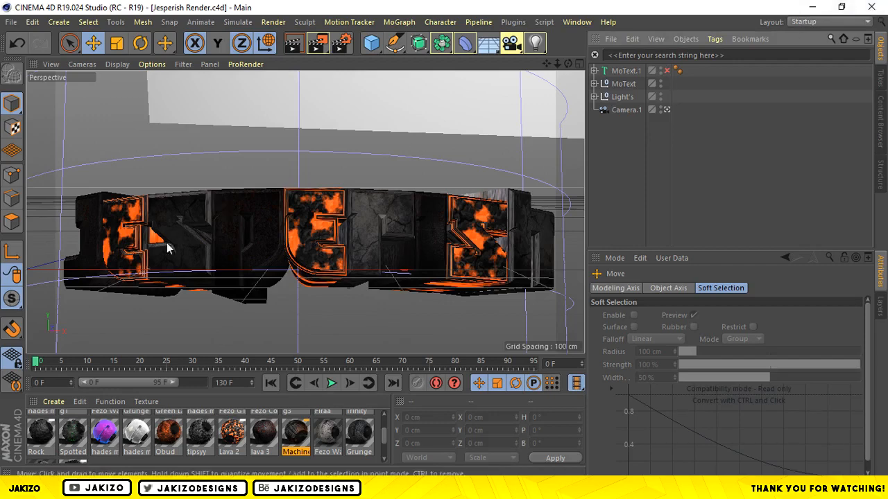
pyautogui.moveTo(57, 489)
pyautogui.click(64, 418)
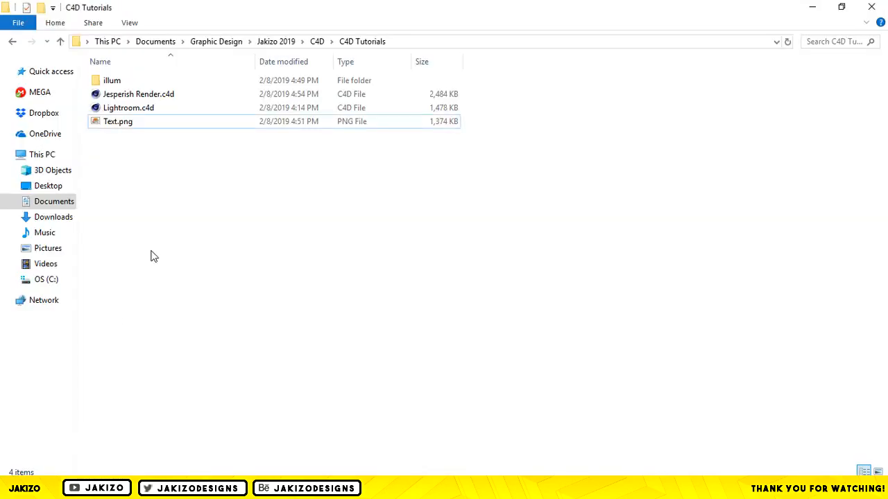
# Examine the Text.png render once more, close the image, and select Lightroom.c4d in the folder.
pyautogui.press('Up')
pyautogui.press('Down')
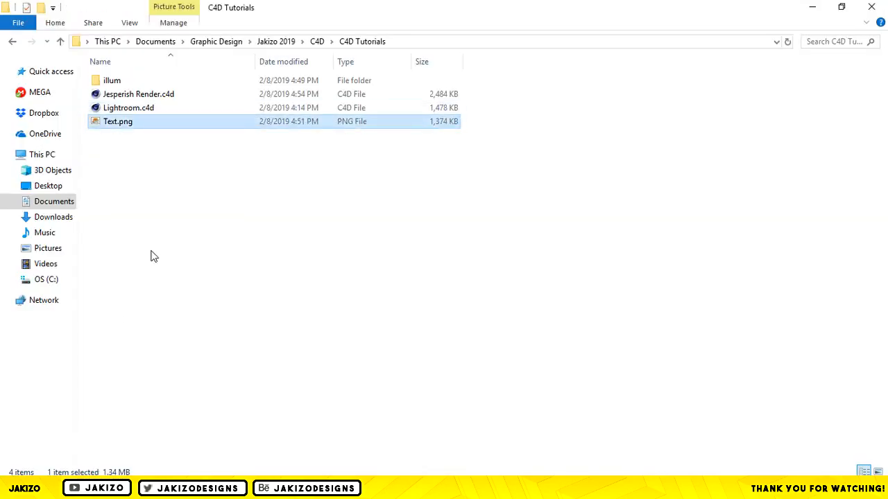
pyautogui.press('Return')
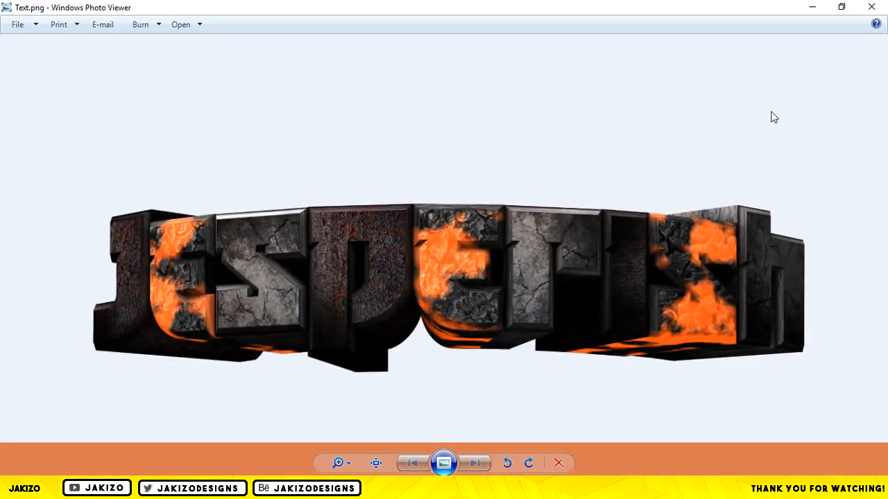
pyautogui.click(871, 6)
pyautogui.click(429, 199)
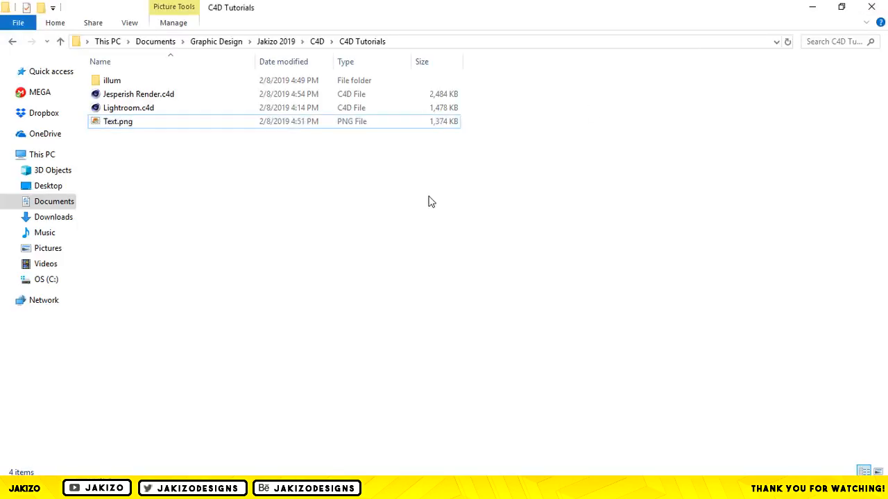
pyautogui.click(311, 114)
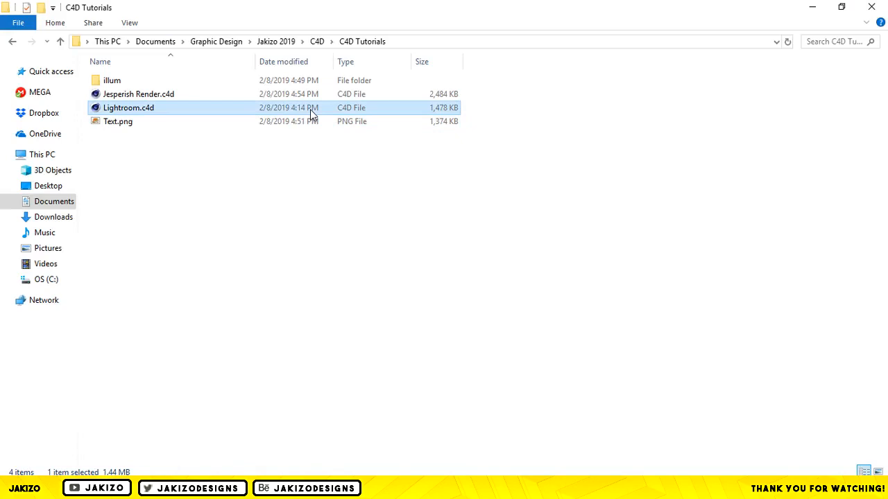